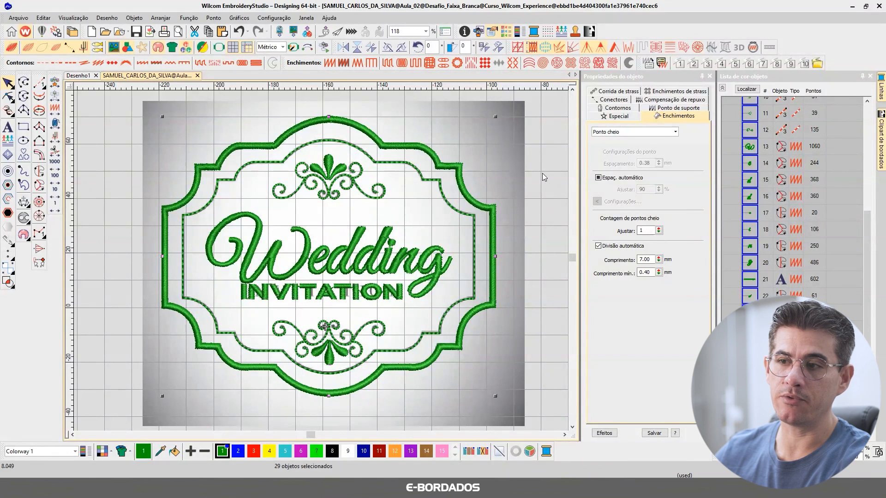
Step: Hide the background image behind the embroidery design
{"action": "left_click", "coordinate": [524, 286]}
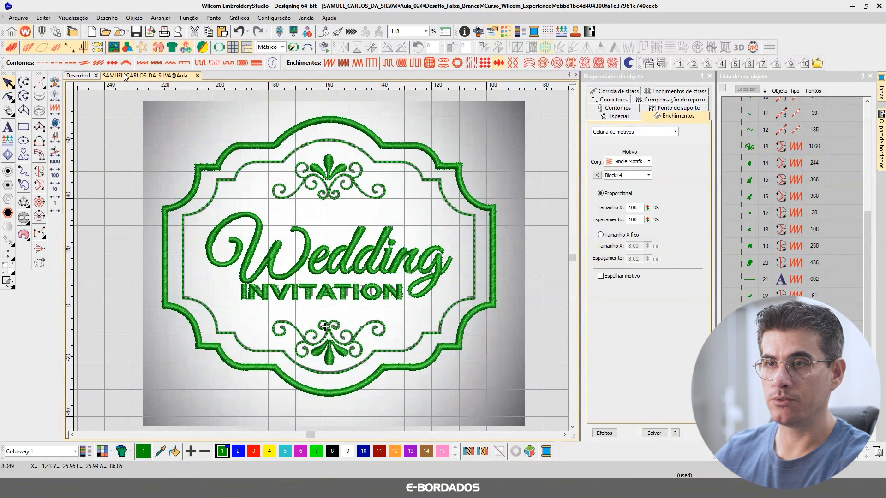
{"action": "left_click", "coordinate": [114, 48]}
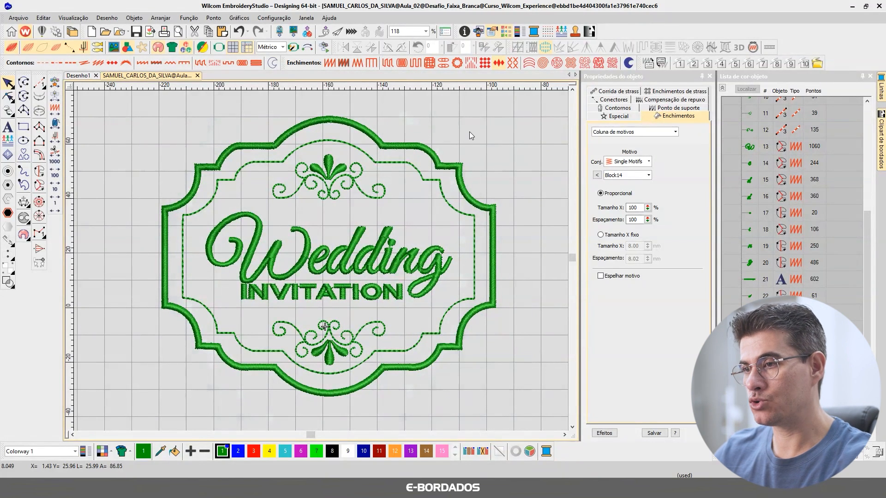
{"action": "key", "text": "ctrl+a"}
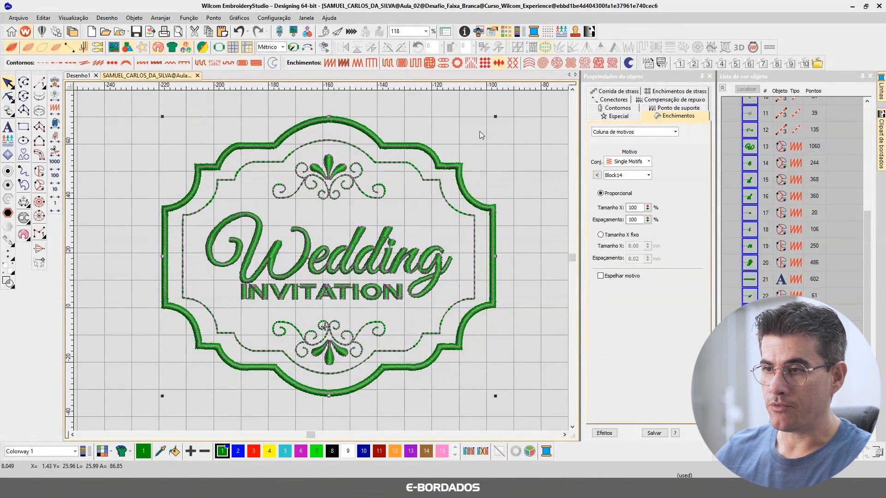
{"action": "left_click", "coordinate": [516, 141]}
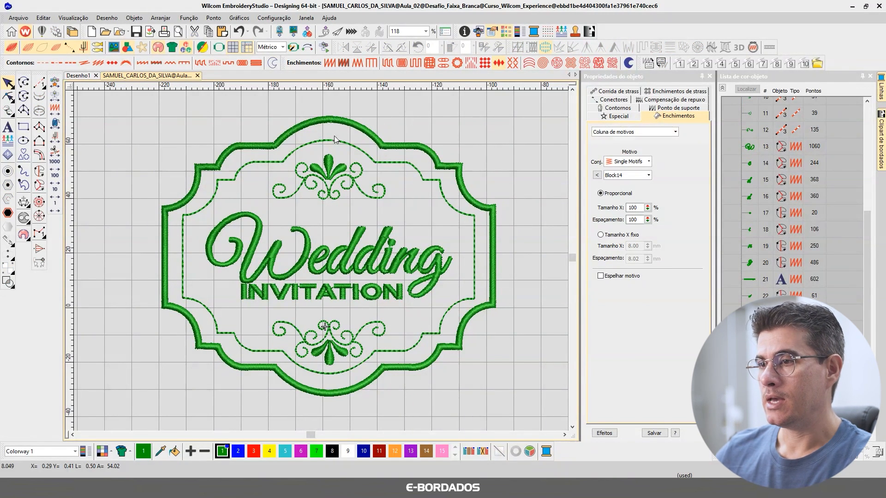
Step: Select all objects stitched with Corrida tripla, using selection by stitch type
{"action": "left_click", "coordinate": [300, 194]}
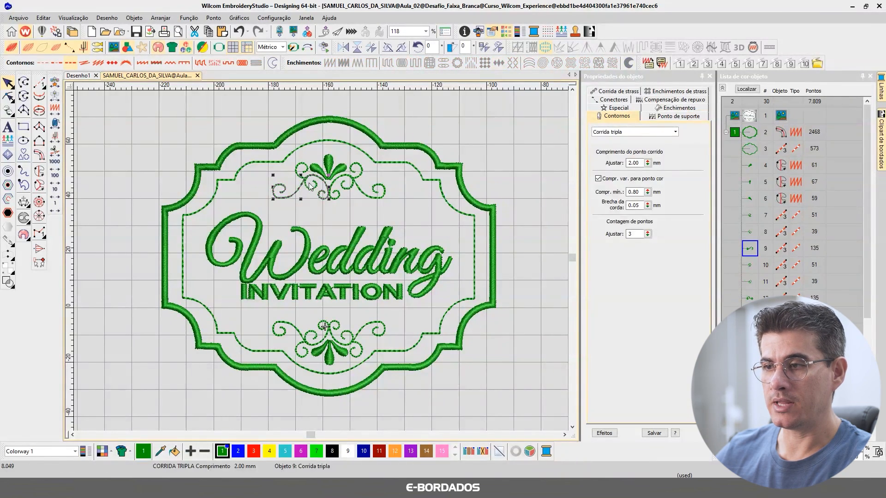
{"action": "scroll", "coordinate": [327, 191], "scroll_direction": "up", "scroll_amount": 2}
{"action": "scroll", "coordinate": [322, 264], "scroll_direction": "up", "scroll_amount": 3}
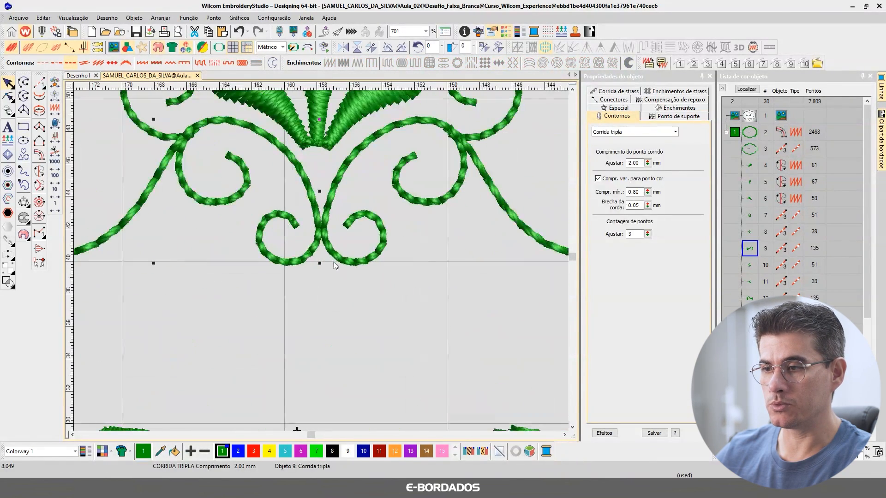
{"action": "scroll", "coordinate": [335, 256], "scroll_direction": "down", "scroll_amount": 5}
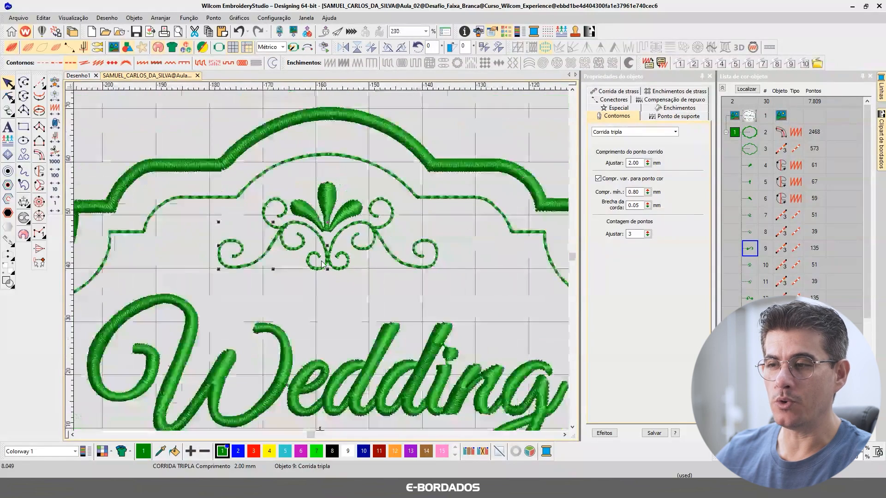
{"action": "key", "text": "Escape"}
{"action": "left_click", "coordinate": [43, 18]}
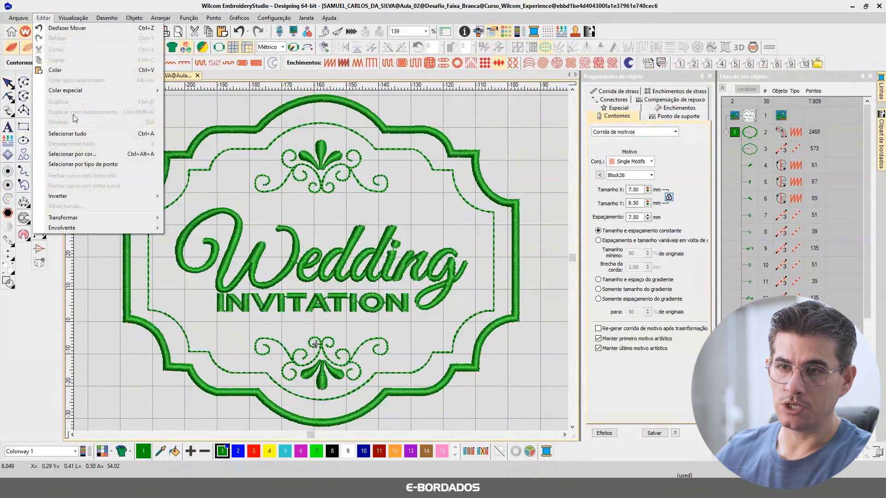
{"action": "left_click", "coordinate": [82, 165]}
{"action": "left_click", "coordinate": [405, 231]}
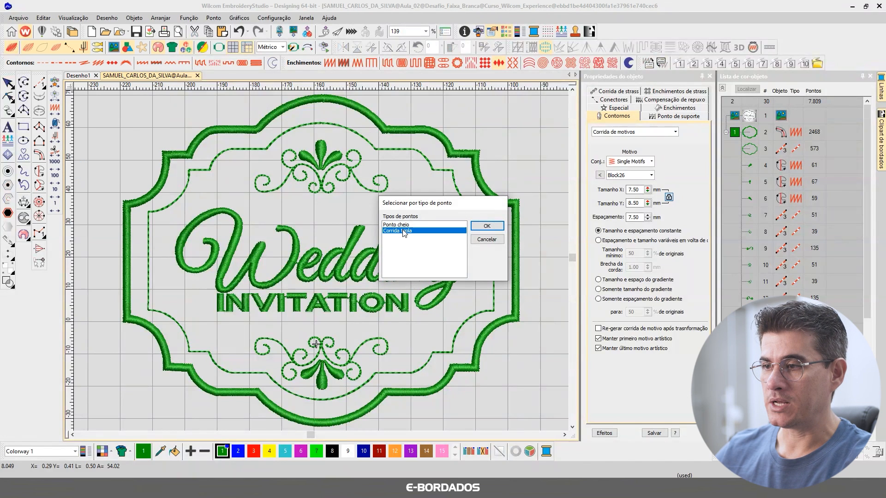
{"action": "left_click", "coordinate": [487, 226]}
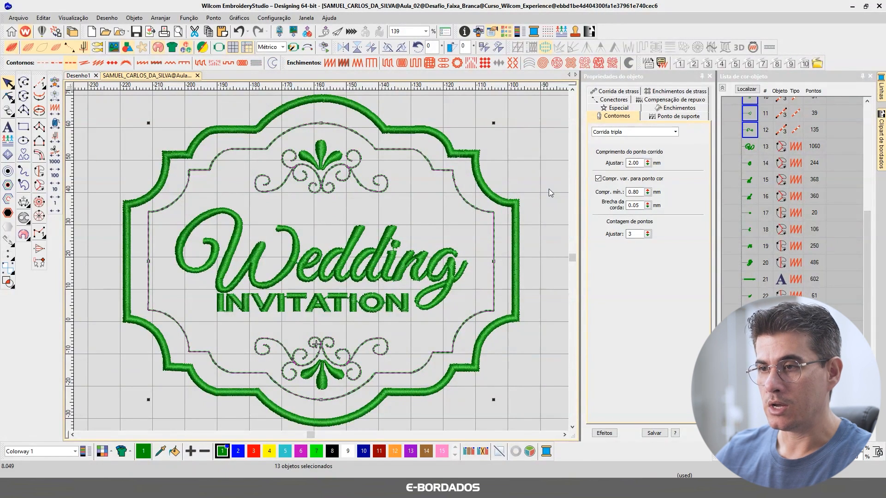
Step: Hide every object outside the selection, isolating the triple-run outlines, and clear the selection
{"action": "key", "text": "shift+h"}
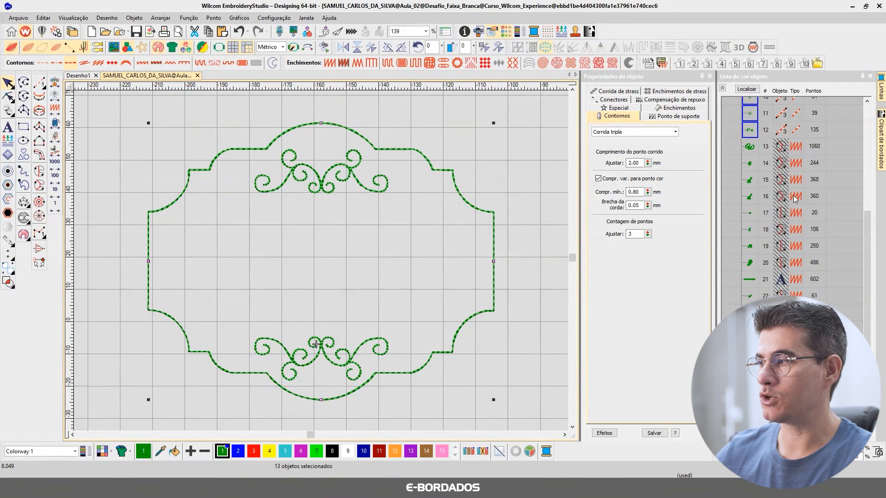
{"action": "scroll", "coordinate": [790, 209], "scroll_direction": "up", "scroll_amount": 2}
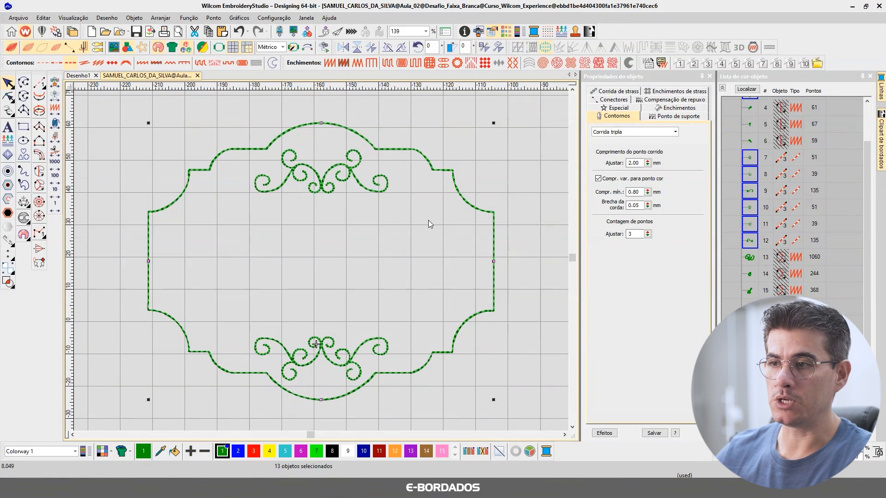
{"action": "left_click", "coordinate": [511, 196]}
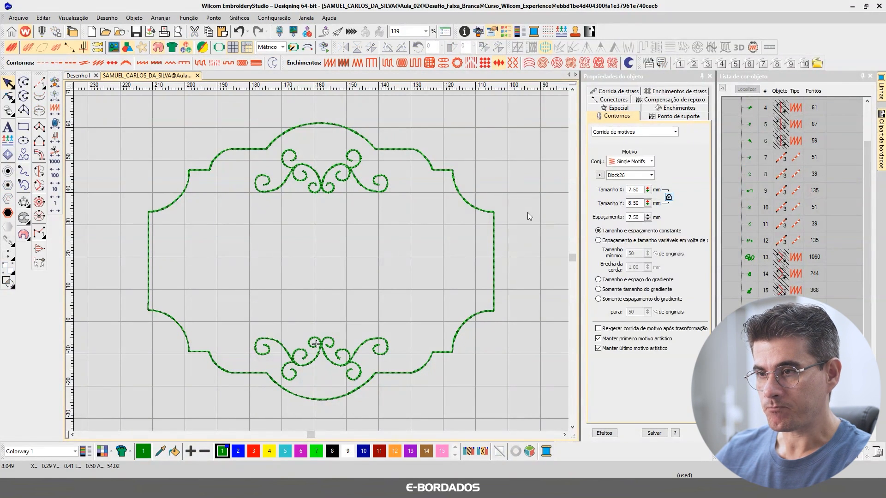
Step: Select all triple-run scrolls of the upper ornament by enclosing them, leaving the frame outline unselected
{"action": "left_click_drag", "start_coordinate": [238, 118], "coordinate": [399, 214]}
{"action": "scroll", "coordinate": [321, 261], "scroll_direction": "up", "scroll_amount": 4}
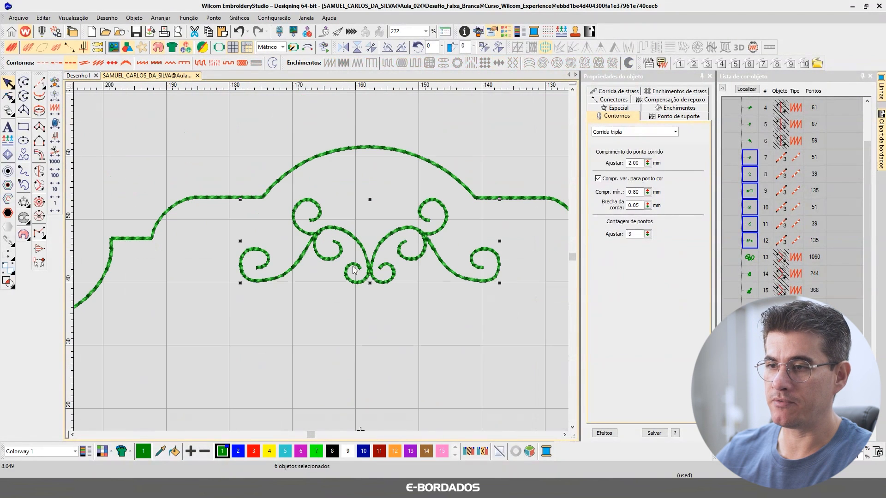
{"action": "left_click", "coordinate": [256, 140]}
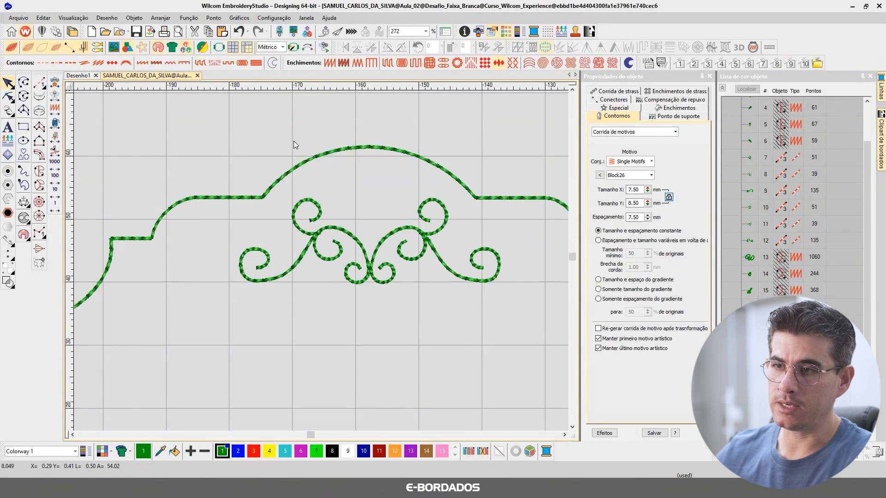
{"action": "left_click_drag", "start_coordinate": [519, 236], "coordinate": [528, 334]}
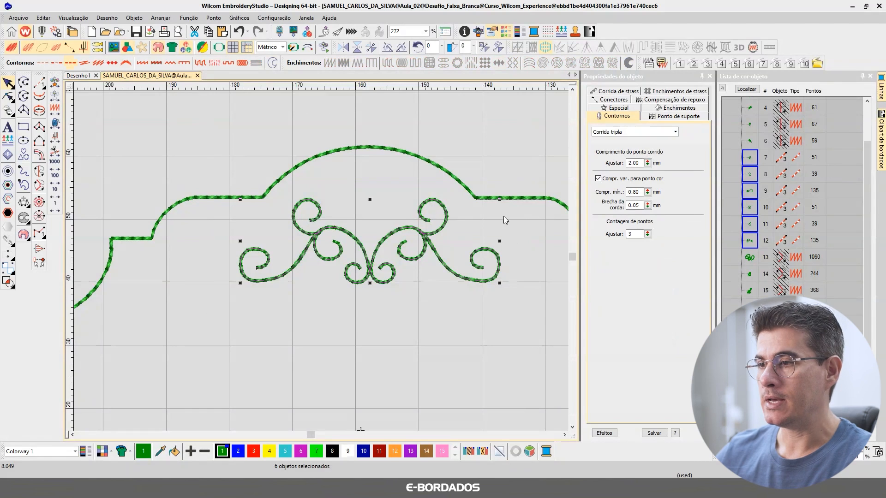
{"action": "left_click_drag", "start_coordinate": [181, 113], "coordinate": [216, 133]}
{"action": "left_click_drag", "start_coordinate": [519, 325], "coordinate": [522, 340]}
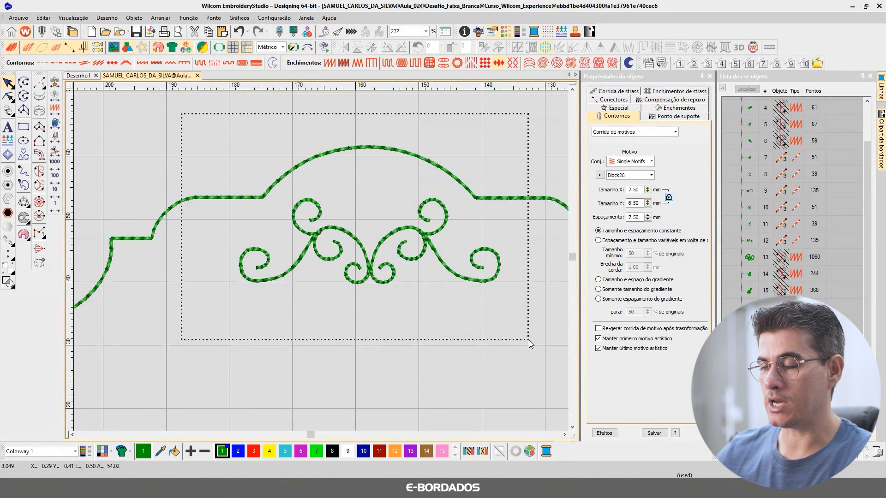
{"action": "left_click_drag", "start_coordinate": [528, 339], "coordinate": [529, 339]}
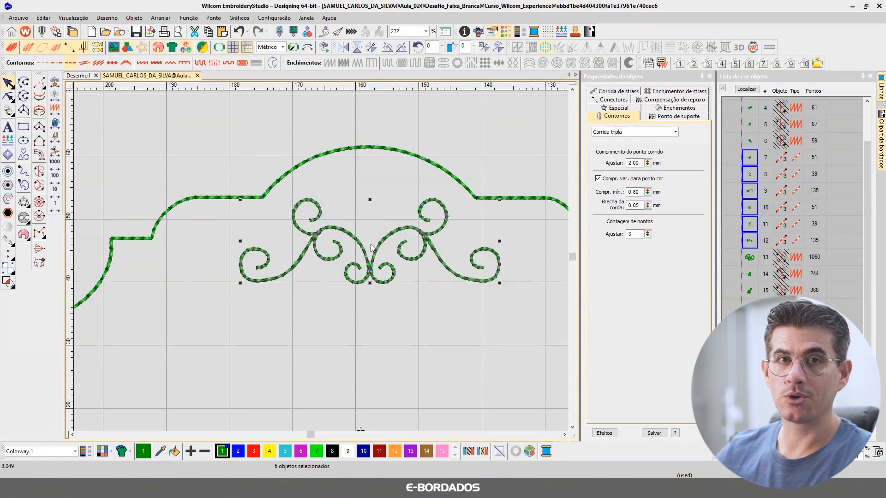
Step: Set the minimum variable run stitch length of the selected scrolls to 1.50 mm
{"action": "left_click", "coordinate": [747, 89]}
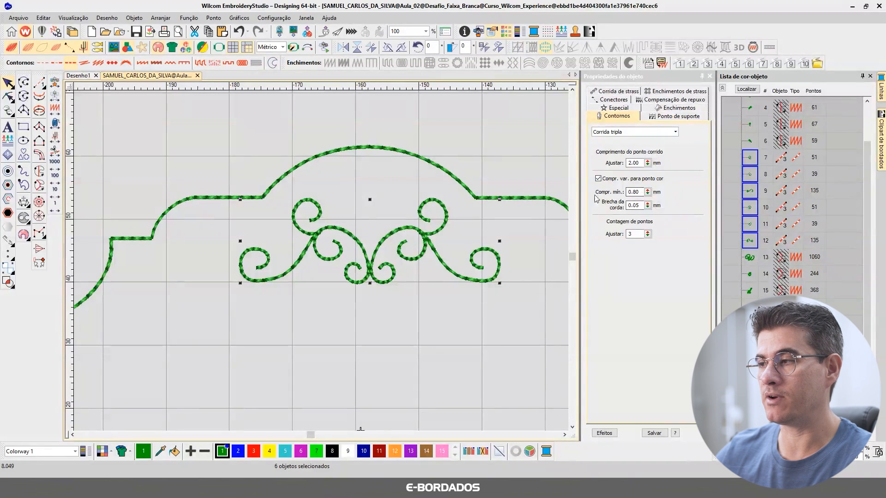
{"action": "double_click", "coordinate": [633, 192]}
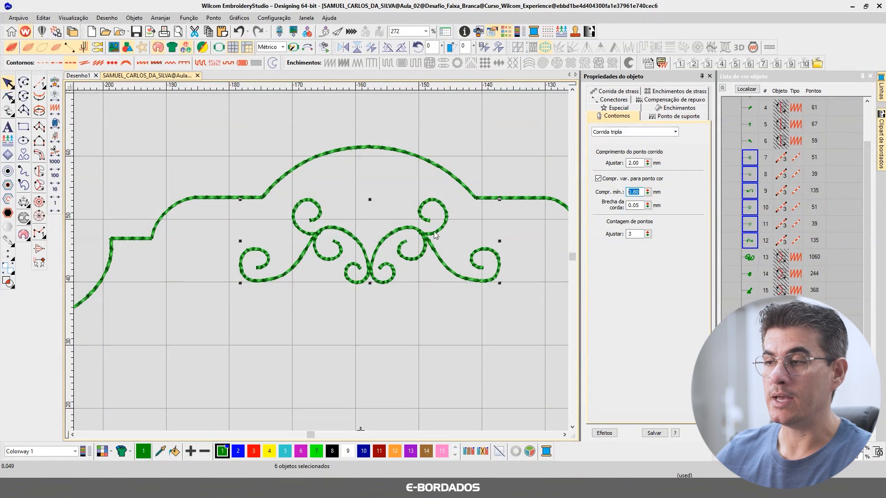
{"action": "left_click", "coordinate": [634, 192]}
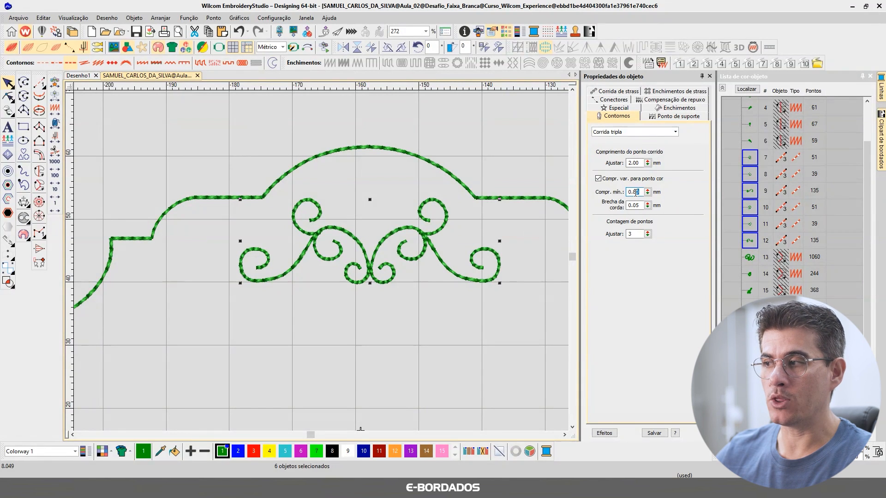
{"action": "left_click_drag", "start_coordinate": [634, 192], "coordinate": [644, 199]}
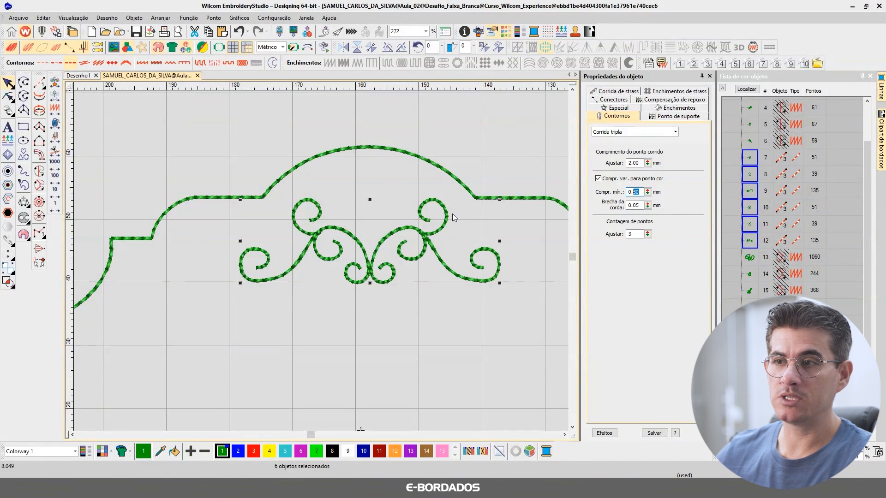
{"action": "left_click", "coordinate": [638, 192]}
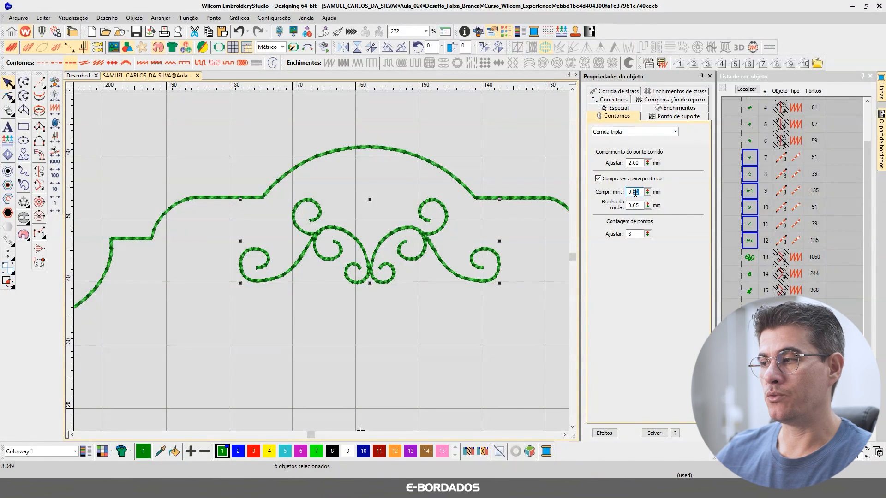
{"action": "left_click_drag", "start_coordinate": [640, 192], "coordinate": [617, 197]}
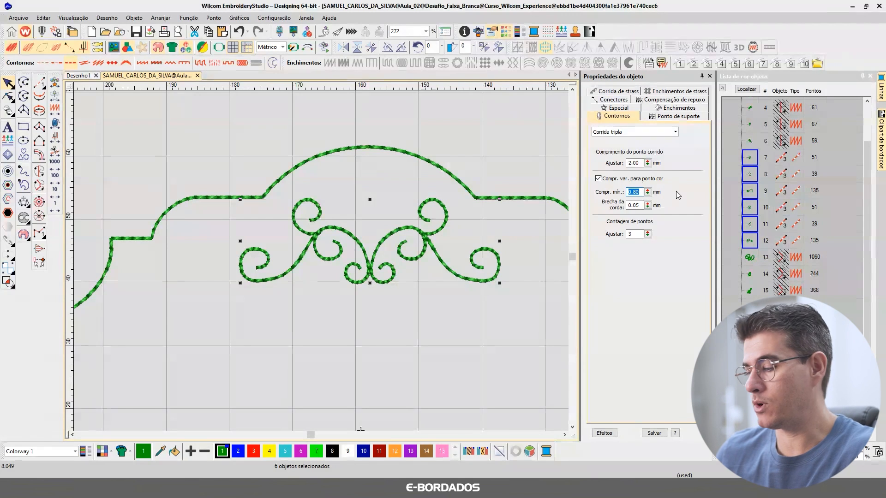
{"action": "type", "text": "1.5"}
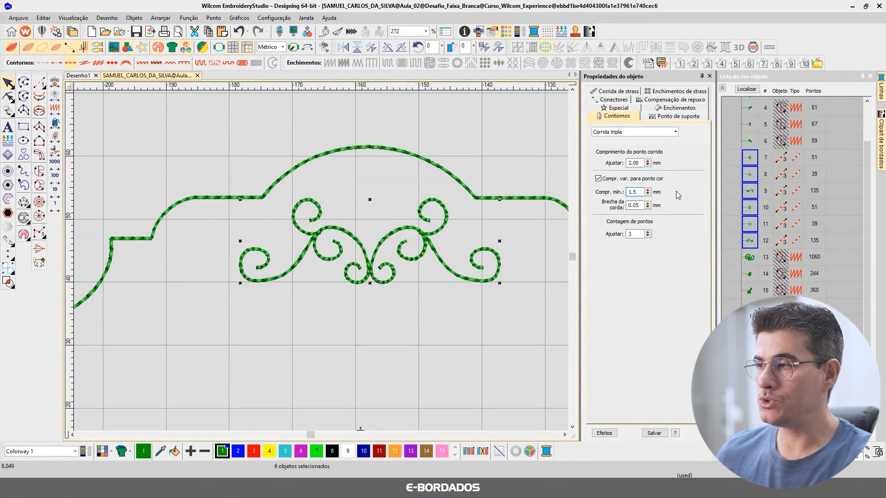
{"action": "key", "text": "Return"}
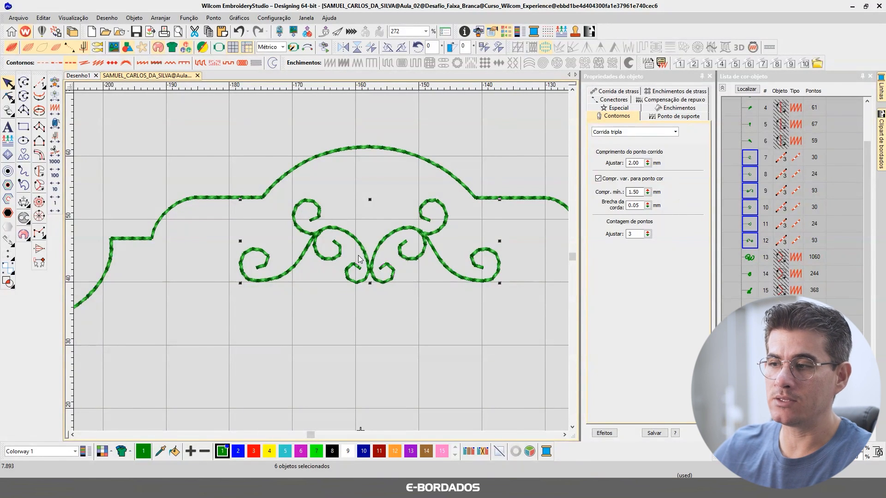
Step: Set the minimum variable run stitch length of the selected scrolls to 1.40 mm
{"action": "scroll", "coordinate": [306, 261], "scroll_direction": "up", "scroll_amount": 4}
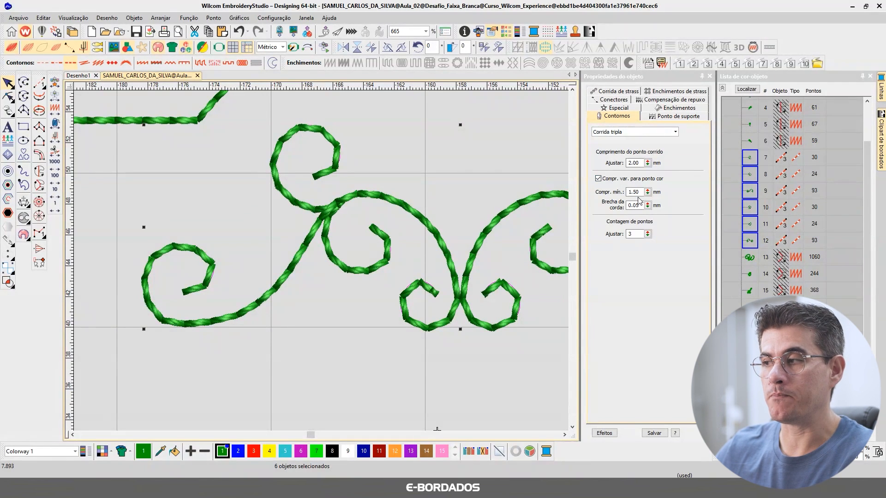
{"action": "left_click", "coordinate": [639, 193]}
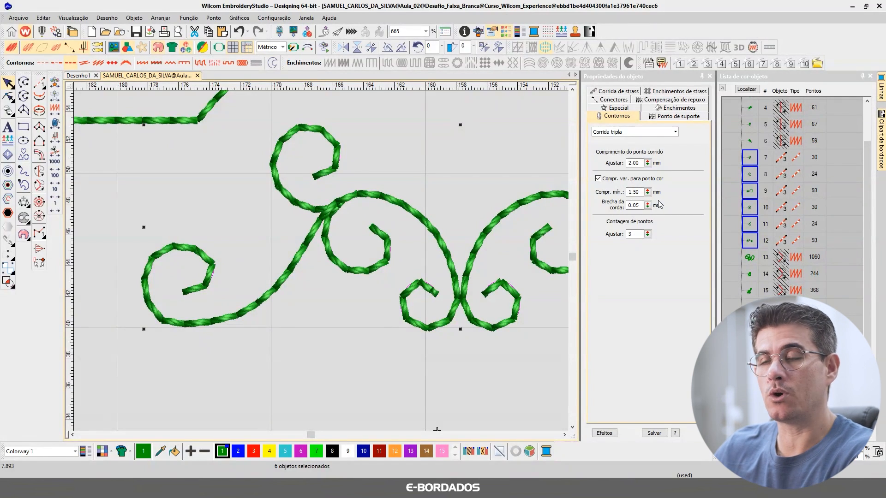
{"action": "left_click_drag", "start_coordinate": [628, 192], "coordinate": [662, 194]}
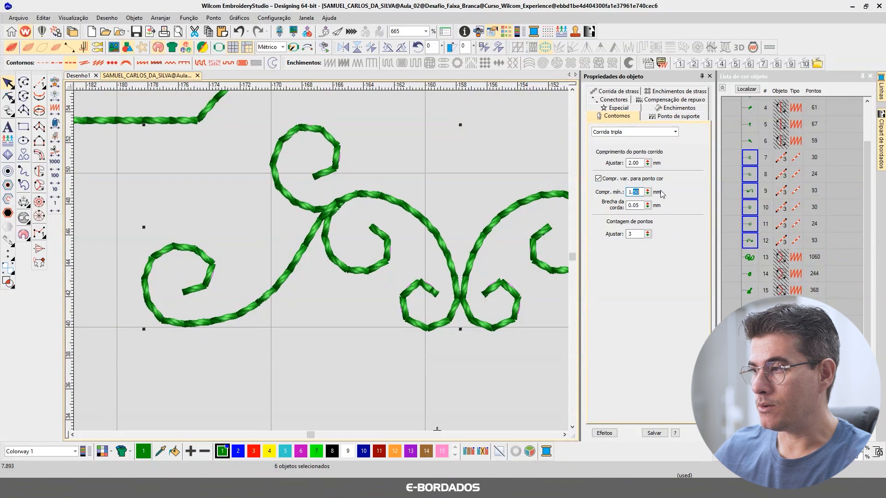
{"action": "type", "text": "1.40"}
{"action": "key", "text": "Return"}
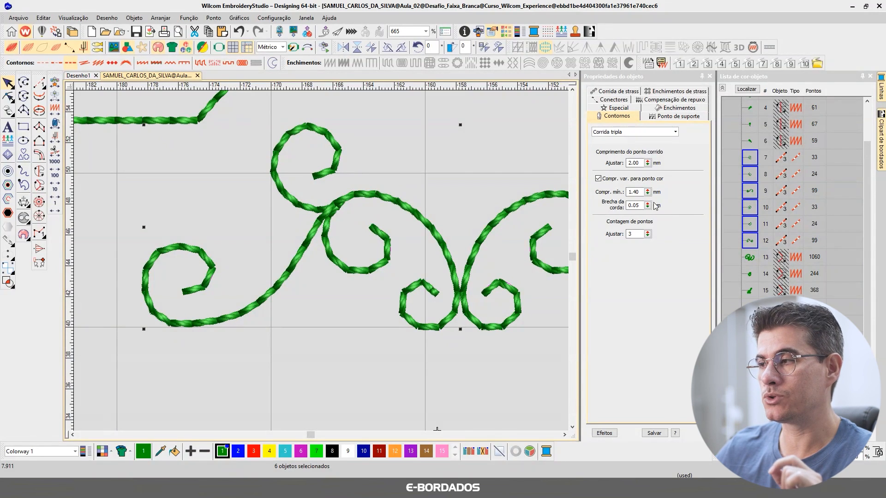
Step: Set the selected scrolls' minimum variable run stitch length to 1.30 mm and inspect their small curls
{"action": "left_click_drag", "start_coordinate": [636, 194], "coordinate": [658, 196]}
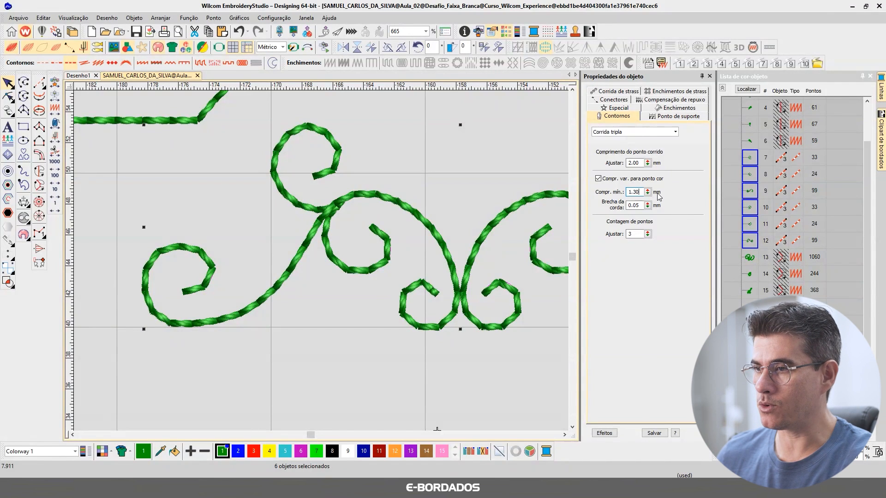
{"action": "key", "text": "Return"}
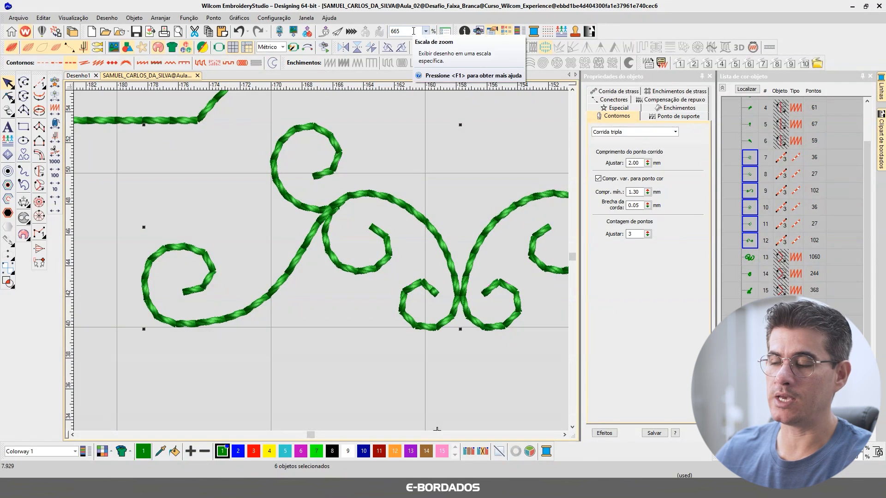
{"action": "scroll", "coordinate": [459, 160], "scroll_direction": "down", "scroll_amount": 5}
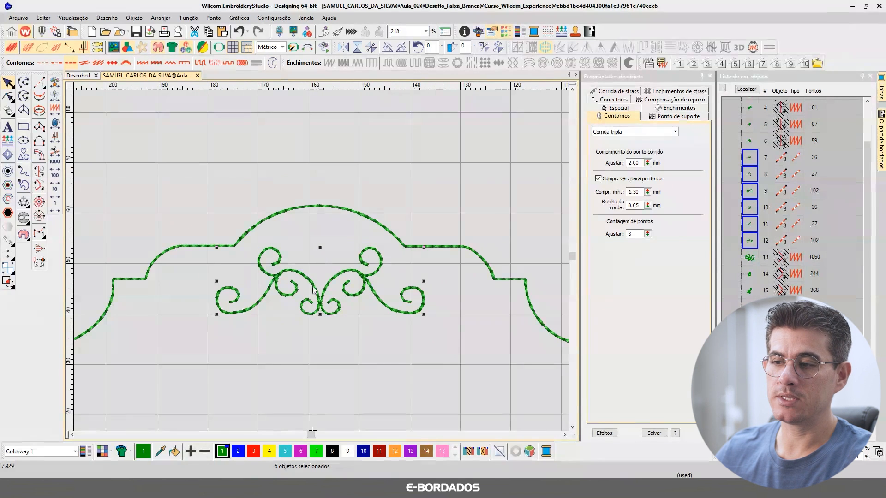
{"action": "scroll", "coordinate": [321, 261], "scroll_direction": "up", "scroll_amount": 6}
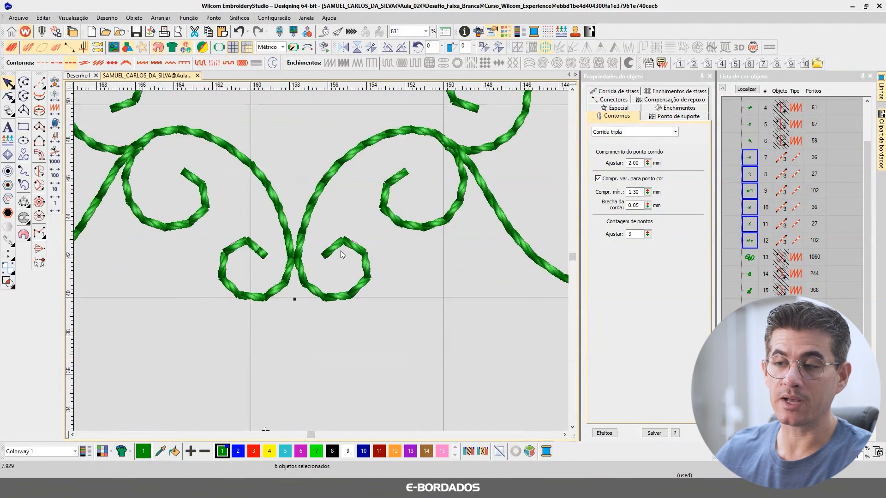
{"action": "scroll", "coordinate": [318, 267], "scroll_direction": "down", "scroll_amount": 2}
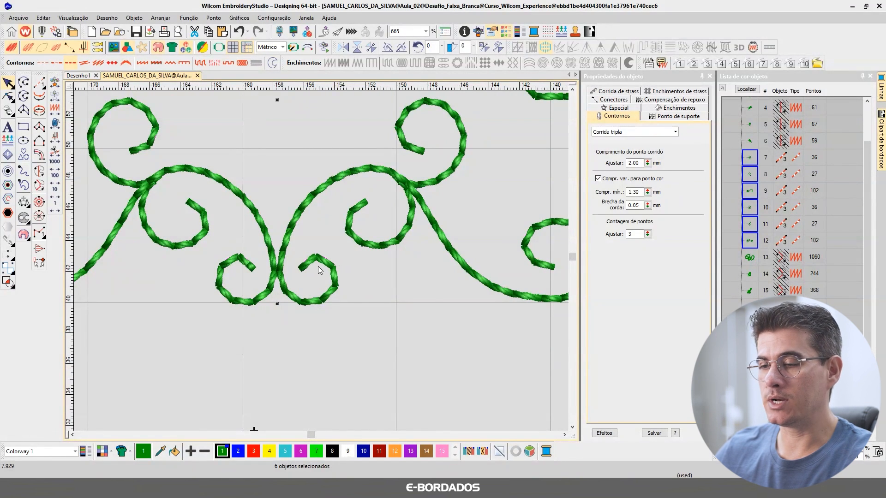
Step: Set the minimum variable run stitch length of the upper ornament's two large mirrored scrolls to 1.25 mm
{"action": "key", "text": "Escape"}
{"action": "left_click", "coordinate": [314, 260]}
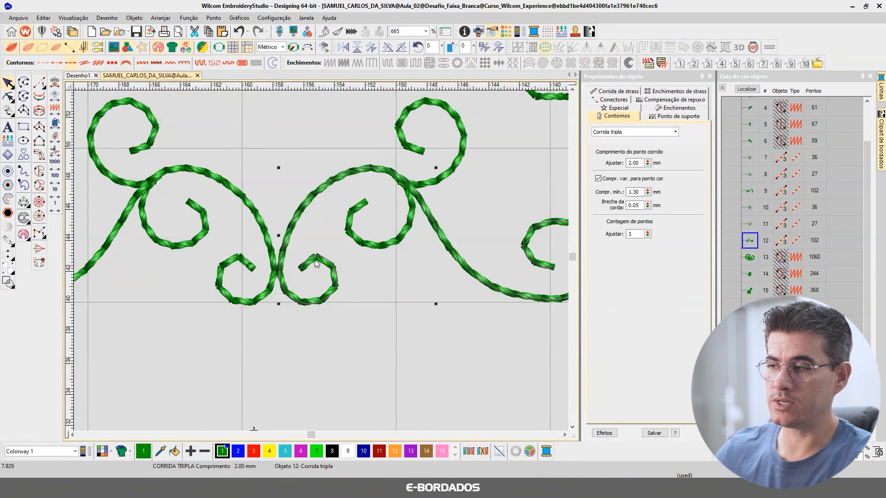
{"action": "left_click", "coordinate": [248, 263], "text": "ctrl"}
{"action": "scroll", "coordinate": [321, 261], "scroll_direction": "down", "scroll_amount": 2}
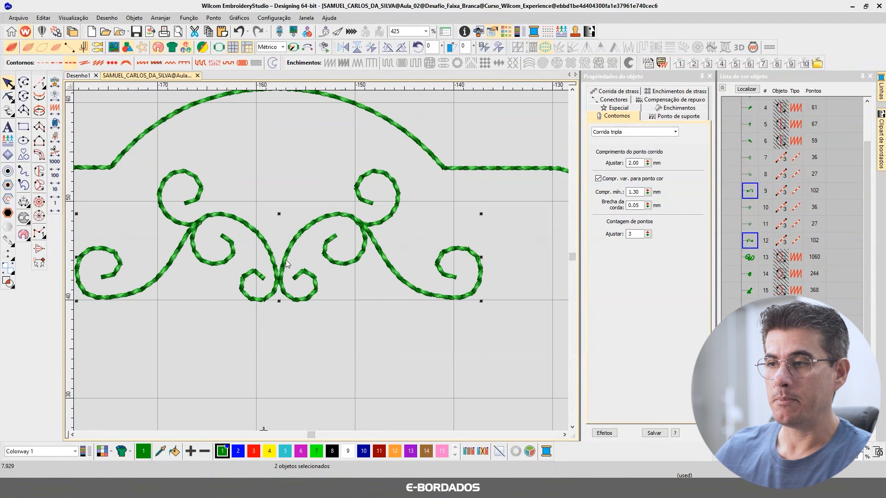
{"action": "scroll", "coordinate": [247, 279], "scroll_direction": "up", "scroll_amount": 2}
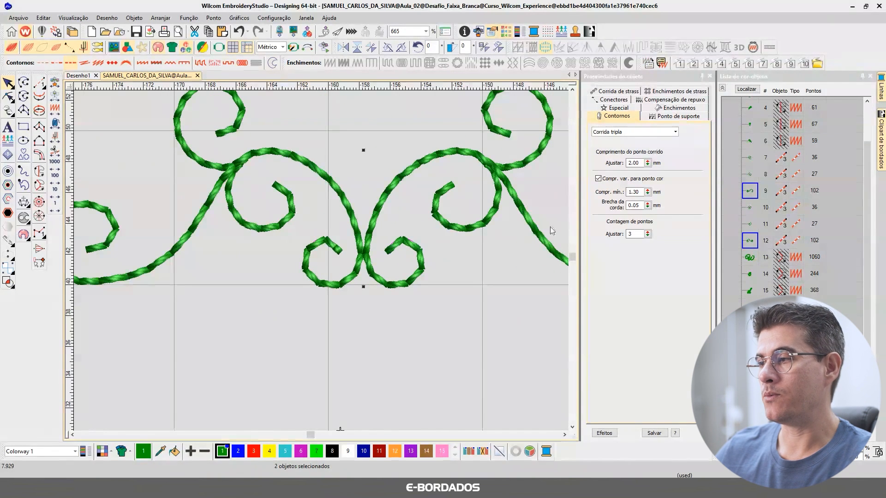
{"action": "left_click_drag", "start_coordinate": [632, 192], "coordinate": [647, 194]}
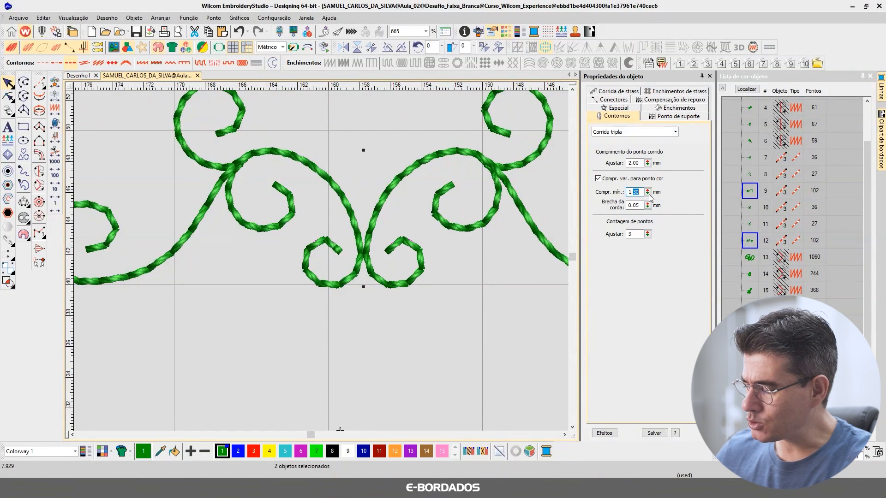
{"action": "type", "text": "25"}
{"action": "key", "text": "Return"}
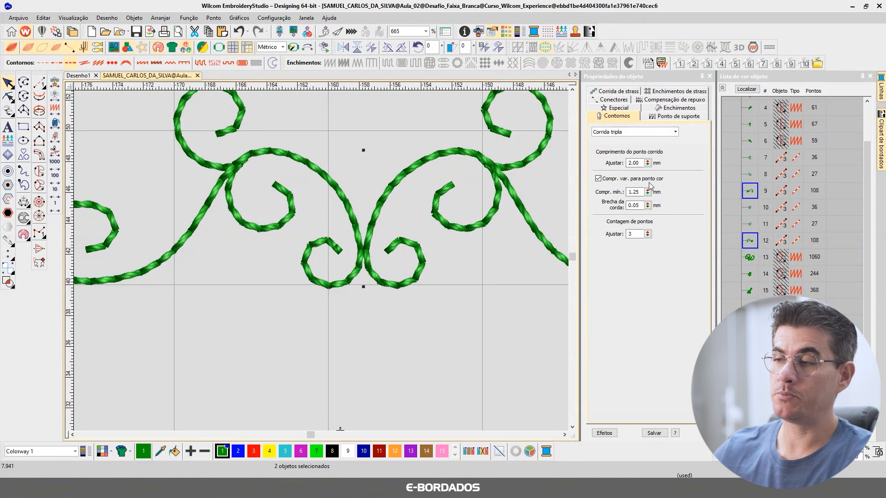
Step: Select only the large left scroll of the upper ornament and locate it in isolation to inspect its stitching
{"action": "scroll", "coordinate": [436, 245], "scroll_direction": "down", "scroll_amount": 2}
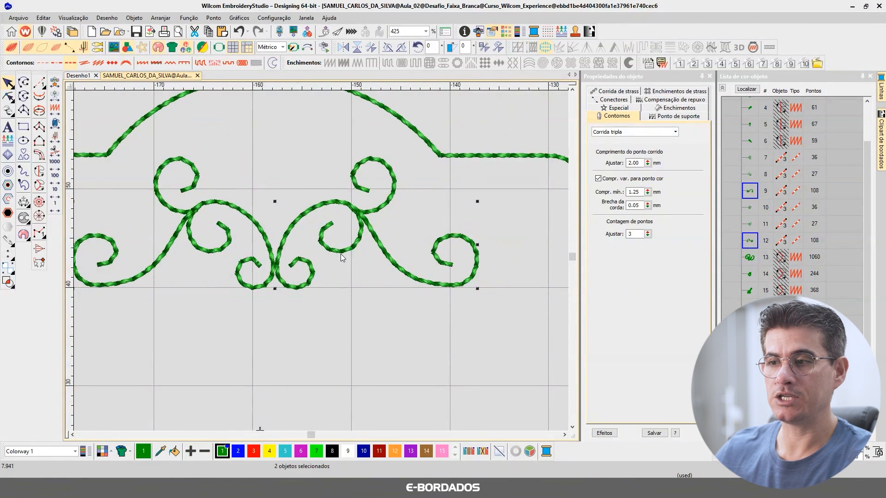
{"action": "scroll", "coordinate": [321, 262], "scroll_direction": "down", "scroll_amount": 1}
{"action": "left_click", "coordinate": [247, 176]}
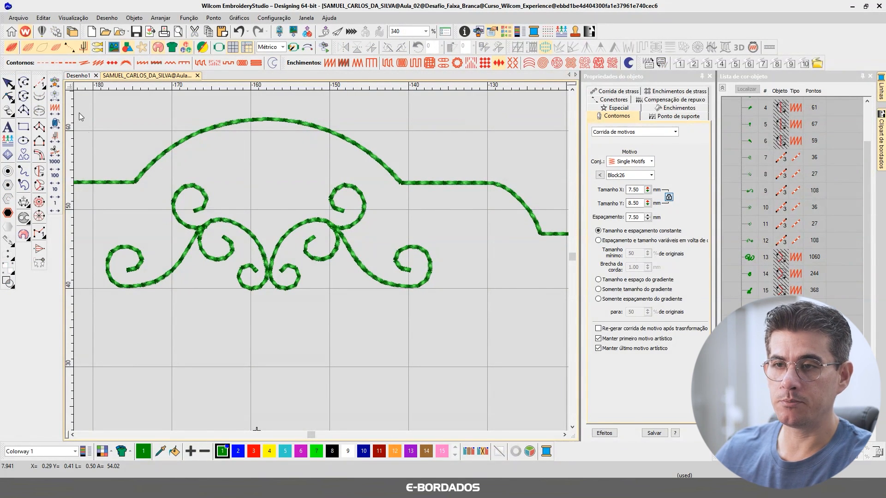
{"action": "left_click", "coordinate": [186, 252]}
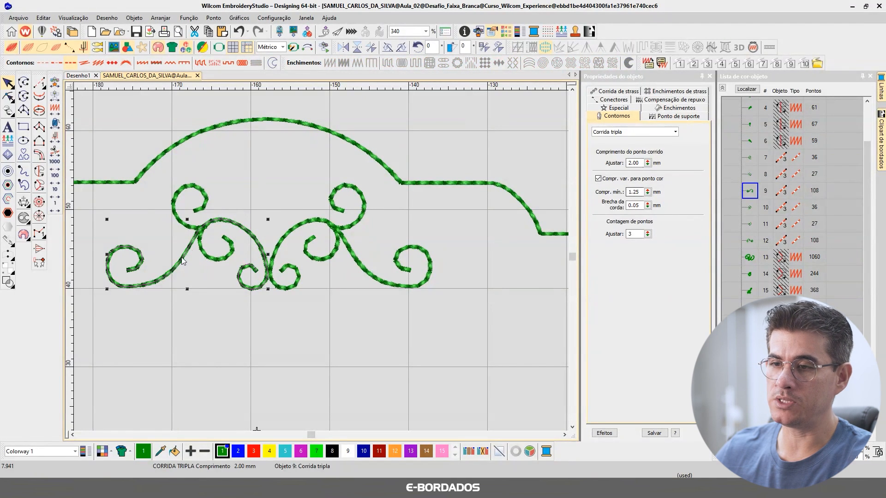
{"action": "left_click", "coordinate": [744, 90]}
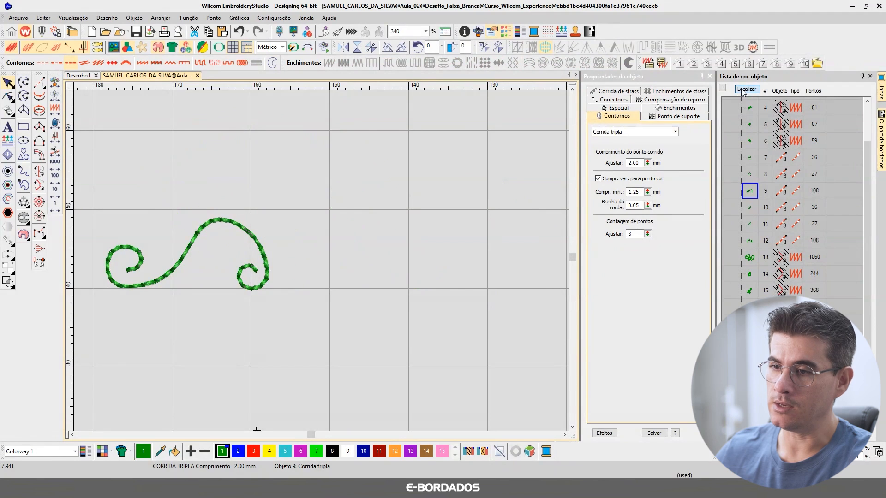
Step: Turn the variable run length off and back on for the large left scroll to compare its curls
{"action": "double_click", "coordinate": [633, 163]}
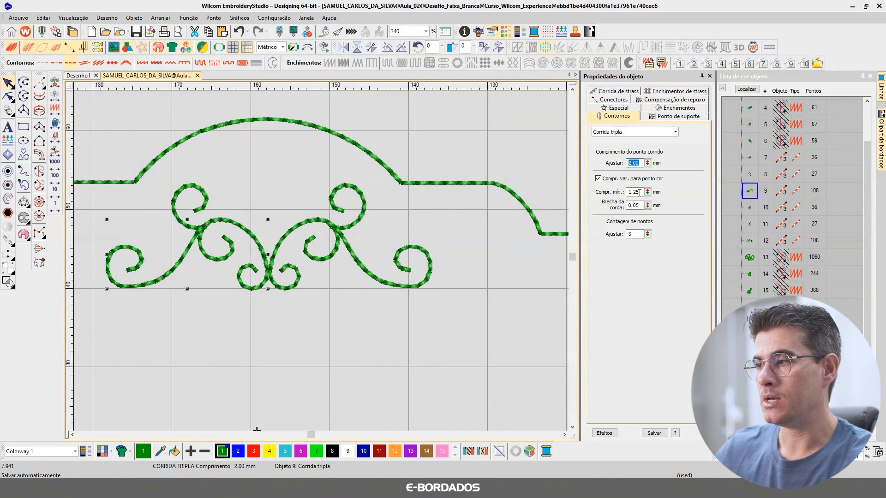
{"action": "left_click", "coordinate": [598, 178]}
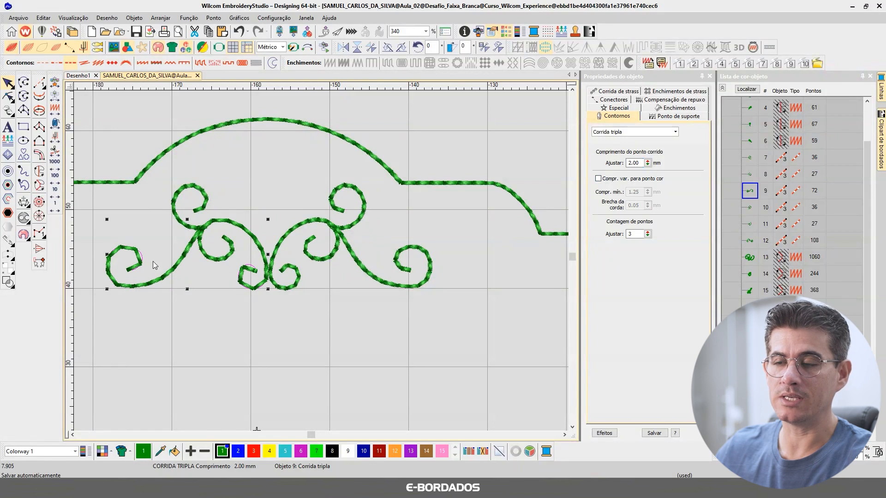
{"action": "left_click", "coordinate": [614, 179]}
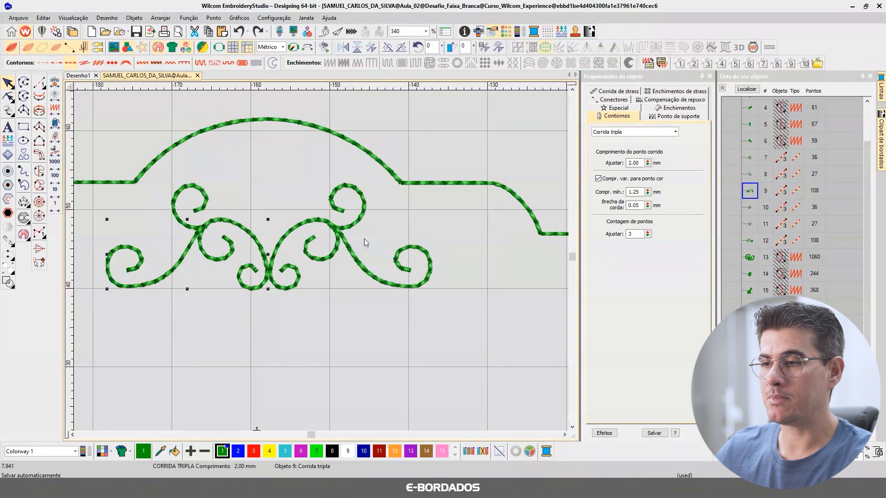
Step: Select all scrolls of the lower ornament to check their triple-run settings, and clear the selection
{"action": "left_click", "coordinate": [362, 225]}
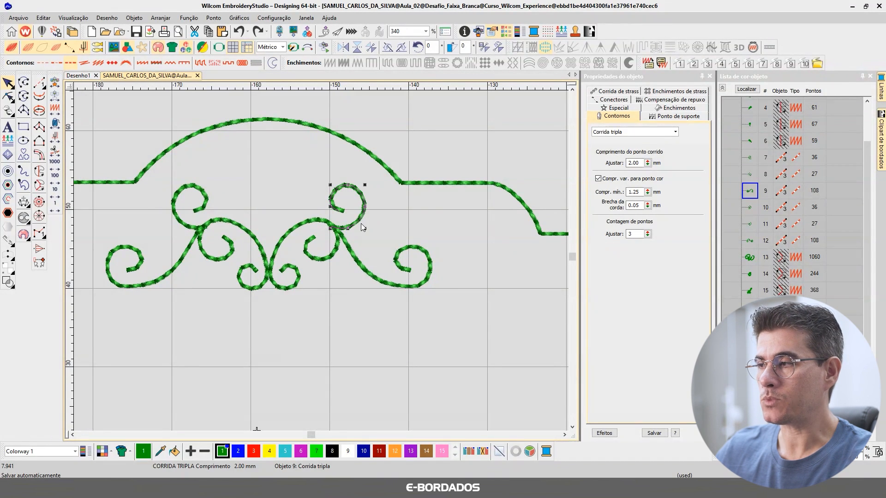
{"action": "left_click", "coordinate": [464, 112]}
{"action": "scroll", "coordinate": [386, 195], "scroll_direction": "down", "scroll_amount": 2}
{"action": "scroll", "coordinate": [321, 261], "scroll_direction": "down", "scroll_amount": 1}
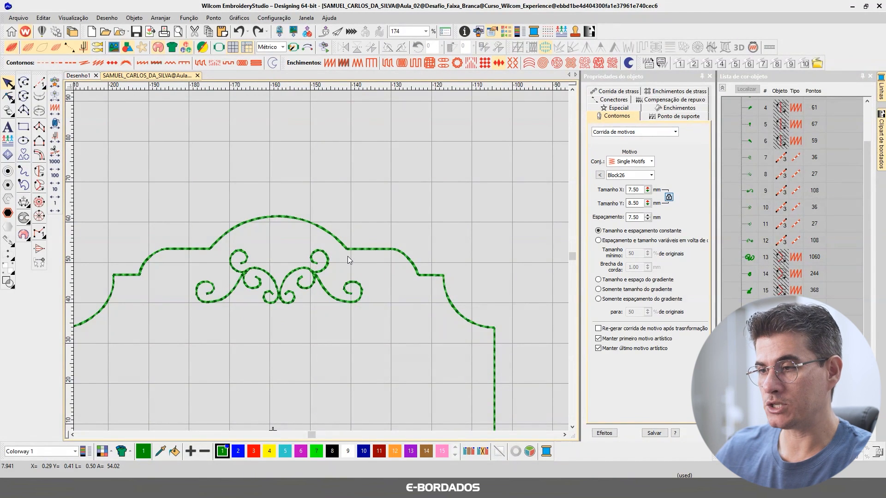
{"action": "scroll", "coordinate": [347, 256], "scroll_direction": "down", "scroll_amount": 3}
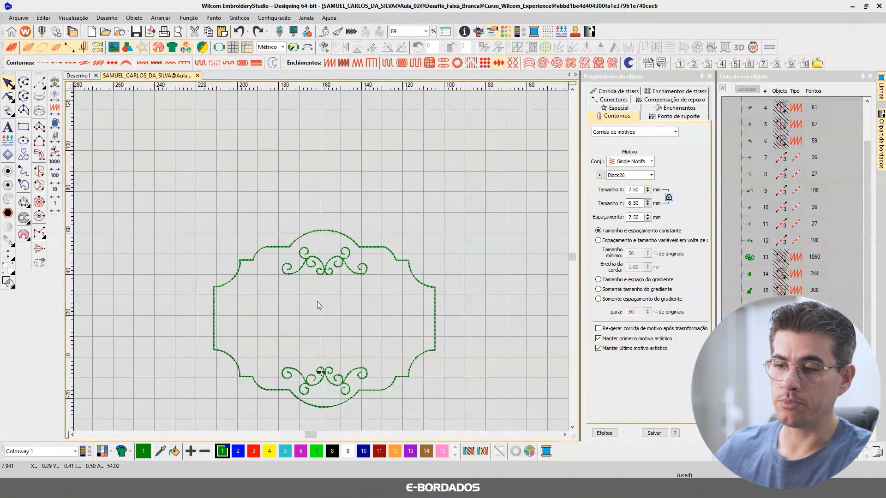
{"action": "scroll", "coordinate": [365, 332], "scroll_direction": "up", "scroll_amount": 2}
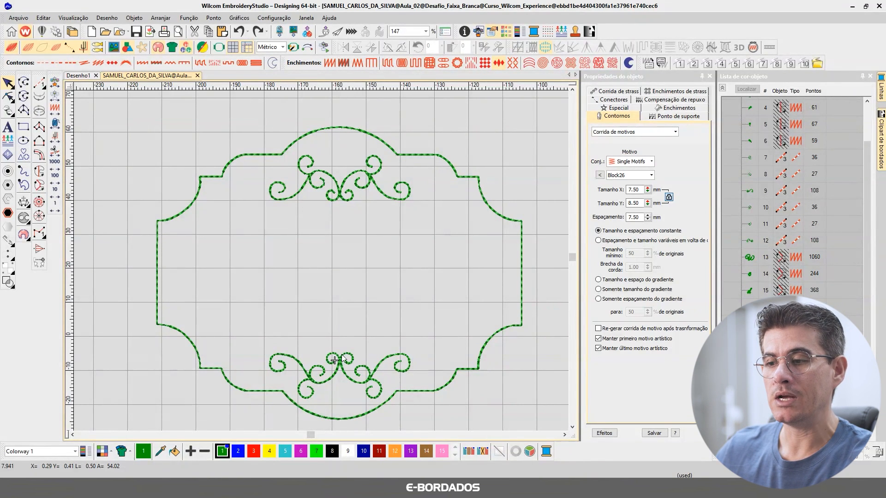
{"action": "left_click_drag", "start_coordinate": [331, 384], "coordinate": [446, 336]}
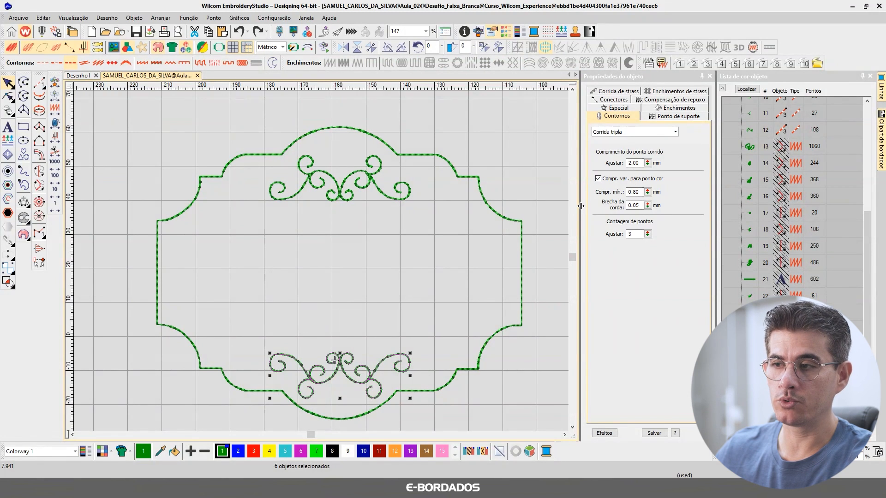
{"action": "left_click", "coordinate": [514, 148]}
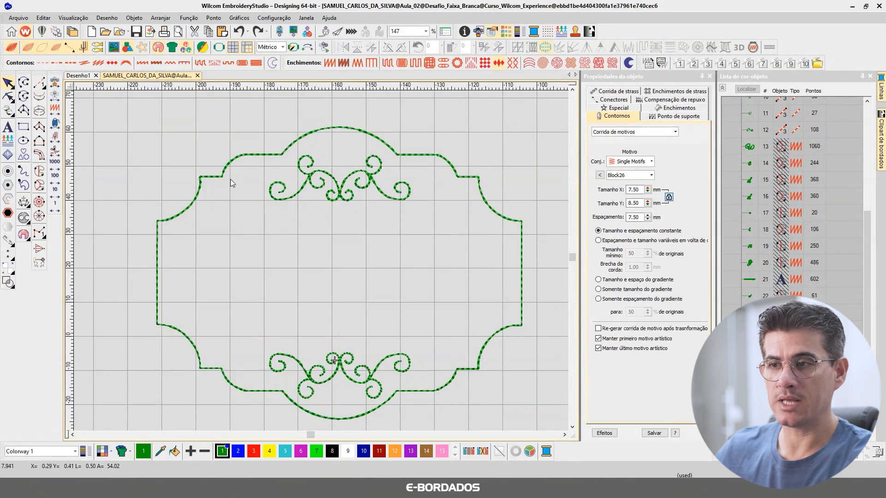
Step: Select the inner frame outline, review its triple-run settings and locate it in the design, and deselect it
{"action": "scroll", "coordinate": [277, 217], "scroll_direction": "up", "scroll_amount": 2}
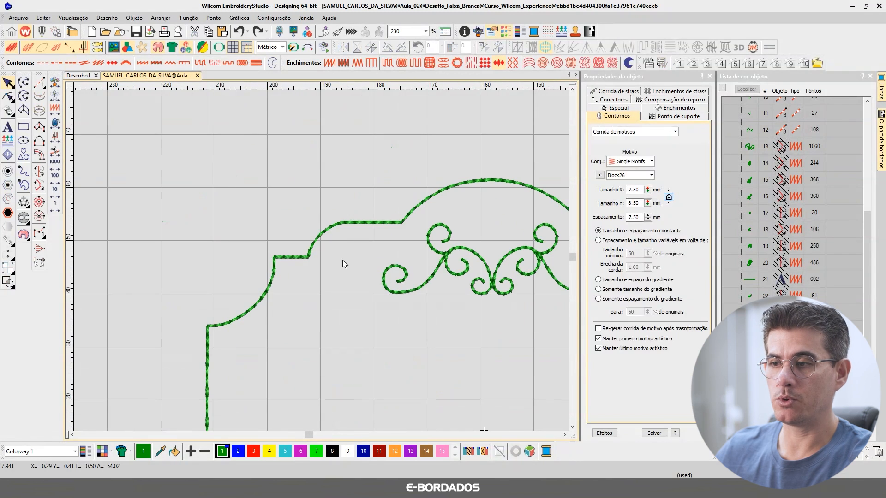
{"action": "left_click", "coordinate": [330, 229]}
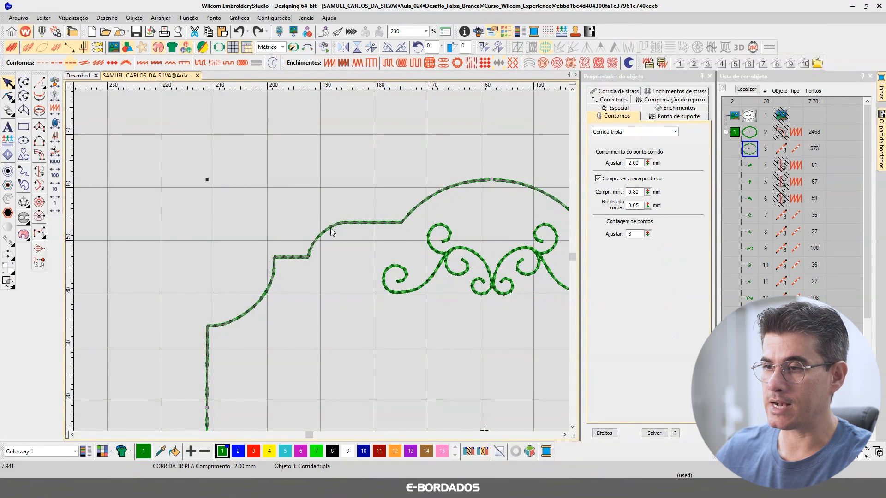
{"action": "key", "text": "1"}
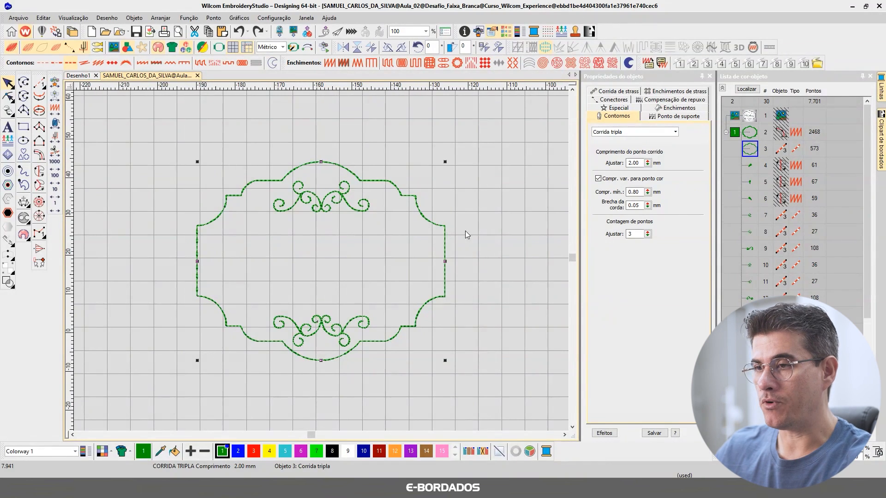
{"action": "key", "text": "0"}
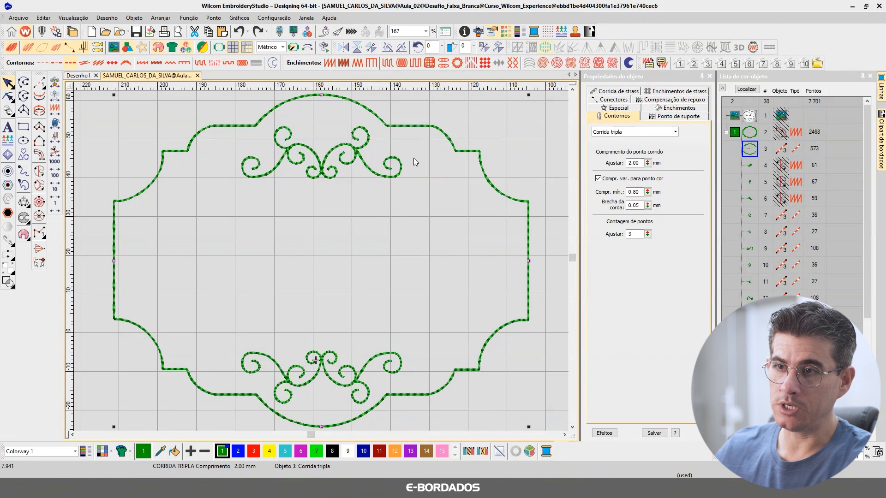
{"action": "left_click", "coordinate": [745, 89]}
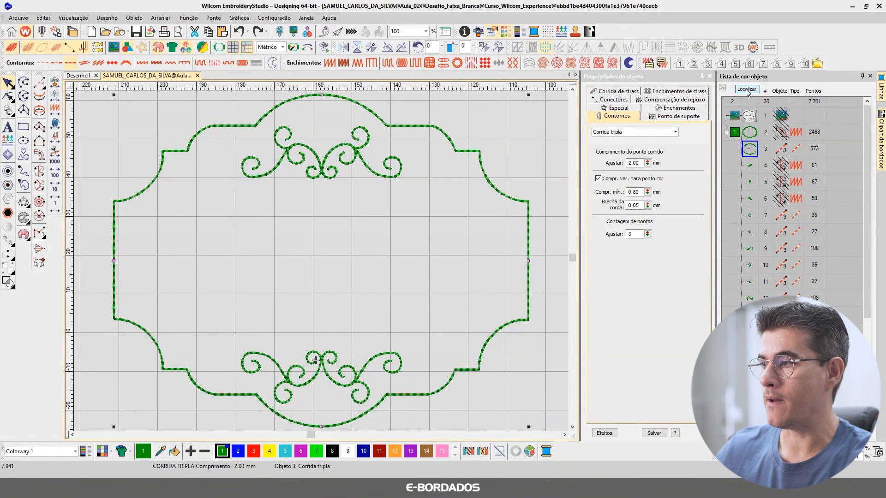
{"action": "left_click", "coordinate": [534, 157]}
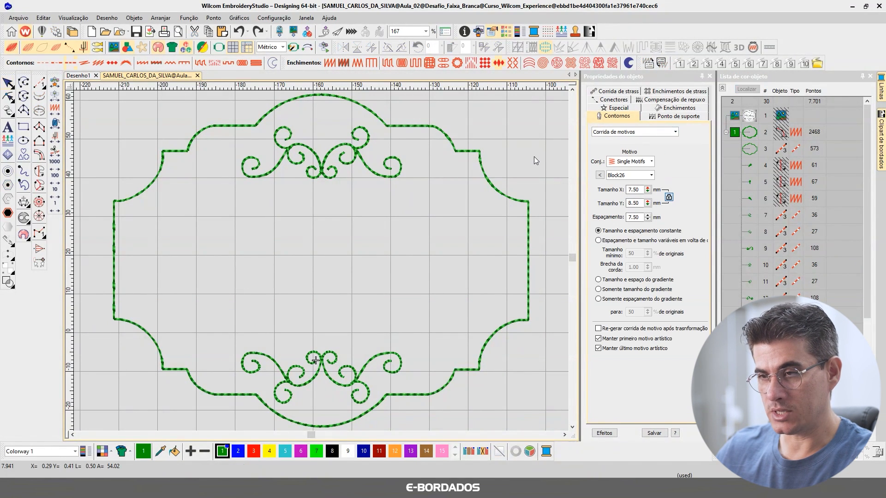
Step: Show all hidden objects and fit the complete Wedding Invitation design in view
{"action": "key", "text": "ctrl+shift+h"}
{"action": "scroll", "coordinate": [531, 156], "scroll_direction": "down", "scroll_amount": 2}
{"action": "key", "text": "0"}
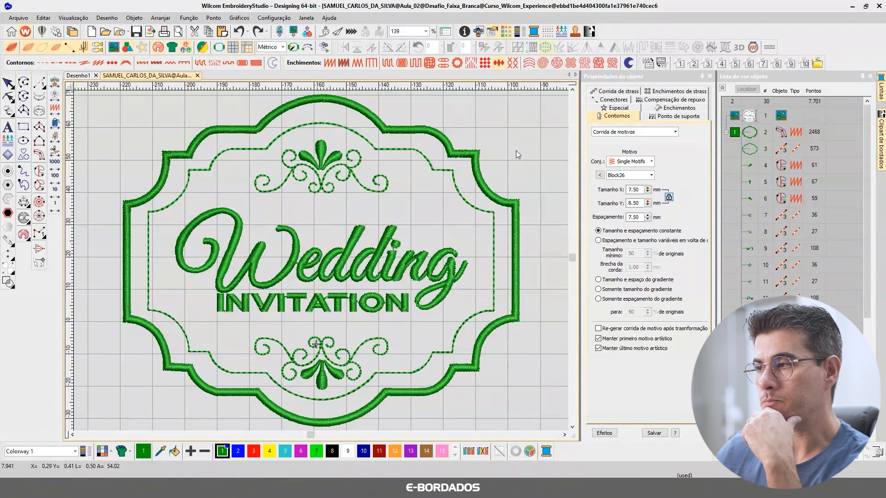
Step: Set the triple-run stitch count of the inner frame outline to 7
{"action": "left_click", "coordinate": [449, 174]}
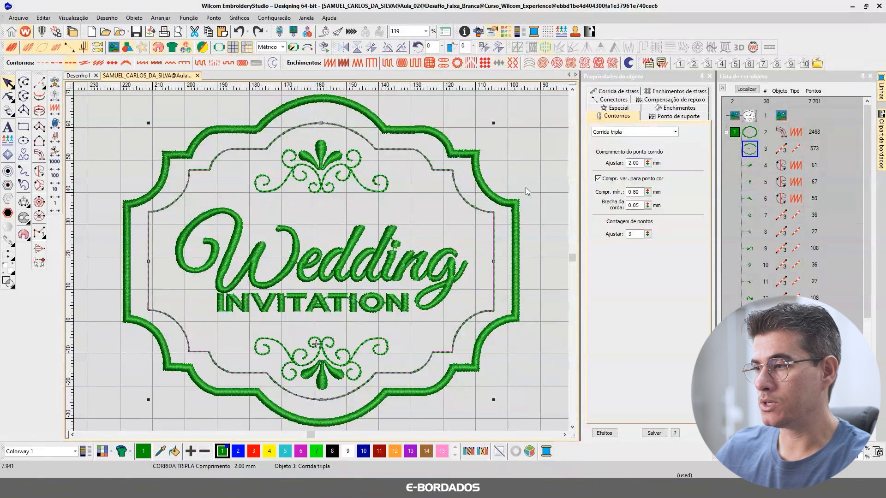
{"action": "left_click", "coordinate": [640, 236]}
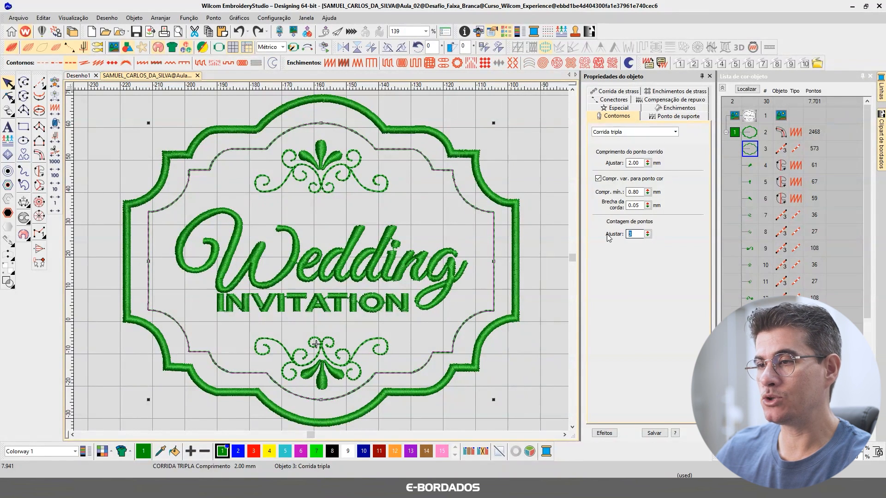
{"action": "left_click", "coordinate": [453, 181]}
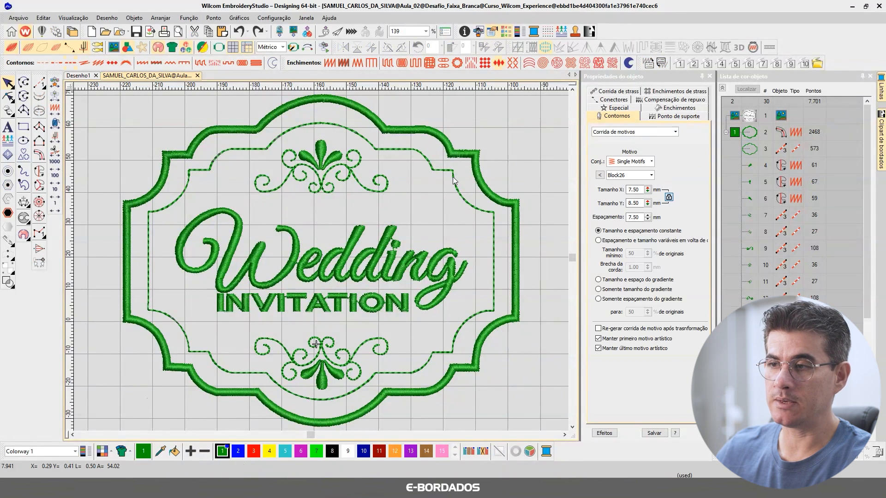
{"action": "left_click", "coordinate": [474, 208]}
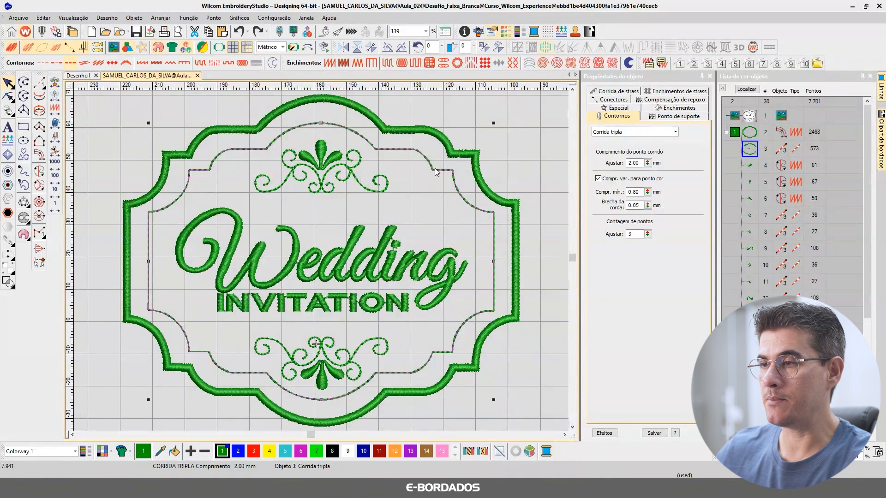
{"action": "double_click", "coordinate": [633, 234]}
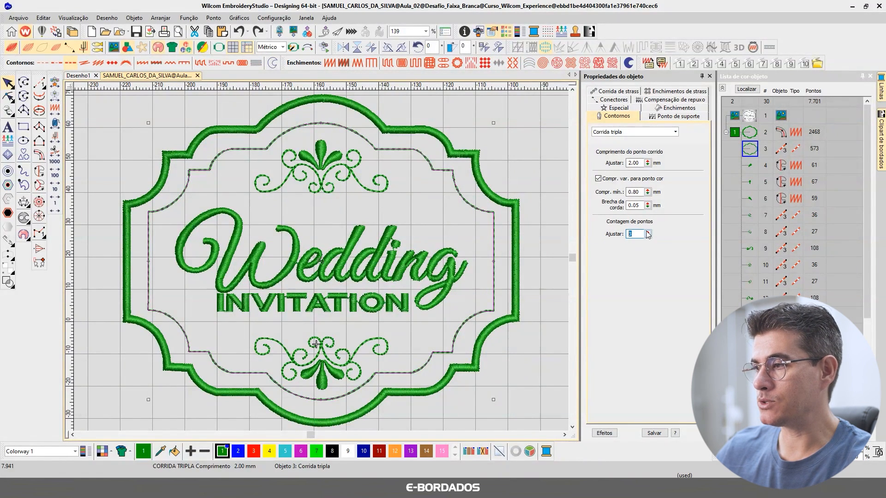
{"action": "type", "text": "7"}
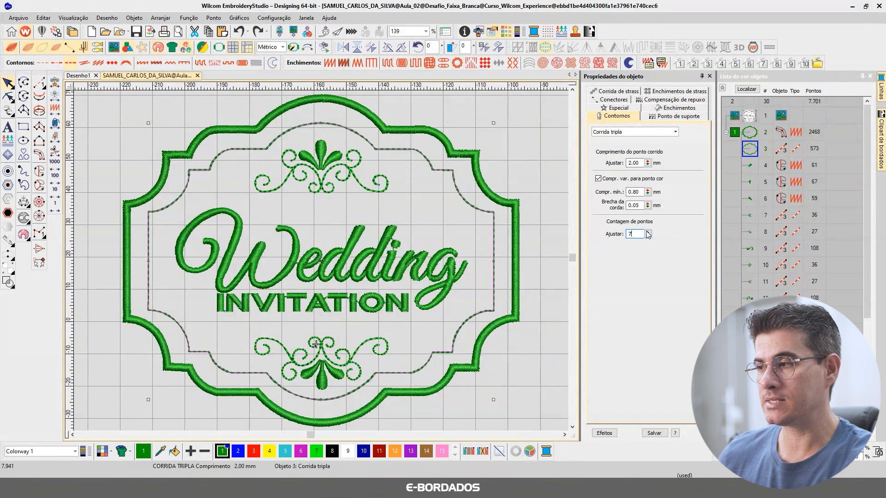
{"action": "key", "text": "Return"}
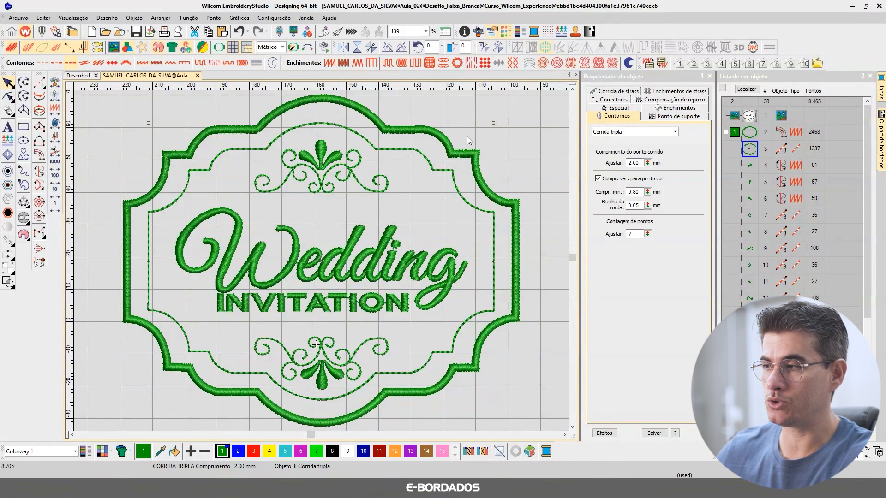
Step: Set the running stitch length of the inner frame outline to 3.5 mm
{"action": "left_click", "coordinate": [511, 142]}
{"action": "left_click", "coordinate": [494, 217]}
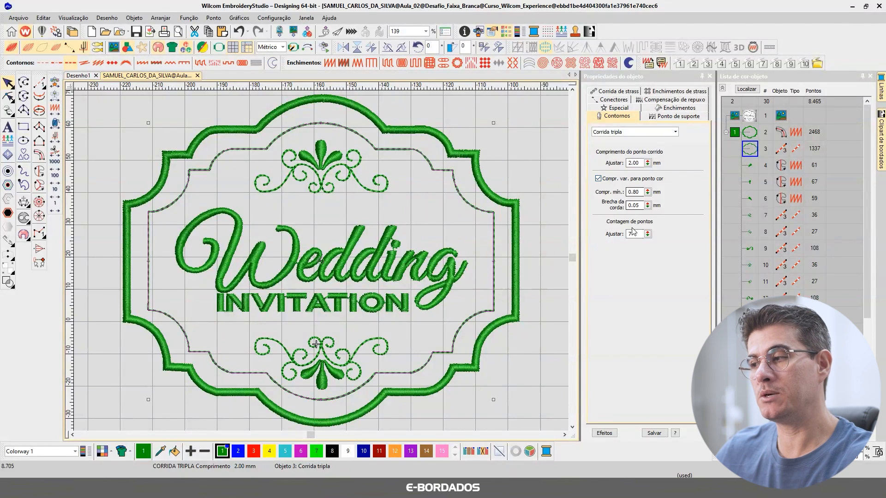
{"action": "left_click", "coordinate": [639, 164]}
{"action": "double_click", "coordinate": [639, 163]}
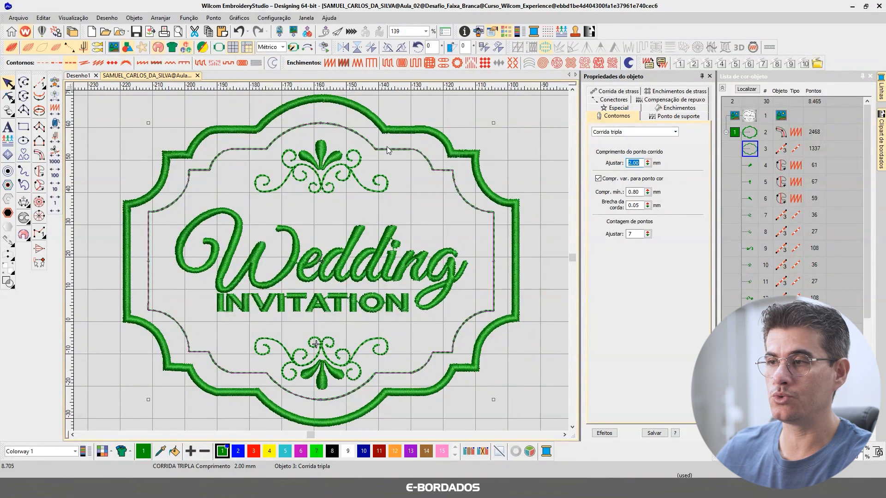
{"action": "scroll", "coordinate": [389, 150], "scroll_direction": "up", "scroll_amount": 2}
{"action": "left_click_drag", "start_coordinate": [635, 234], "coordinate": [613, 234]}
{"action": "left_click_drag", "start_coordinate": [640, 163], "coordinate": [616, 159]}
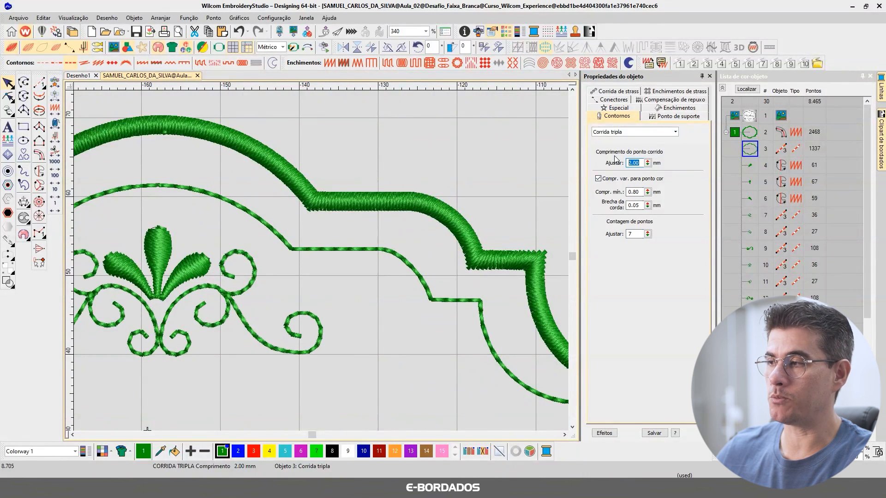
{"action": "type", "text": "3.5"}
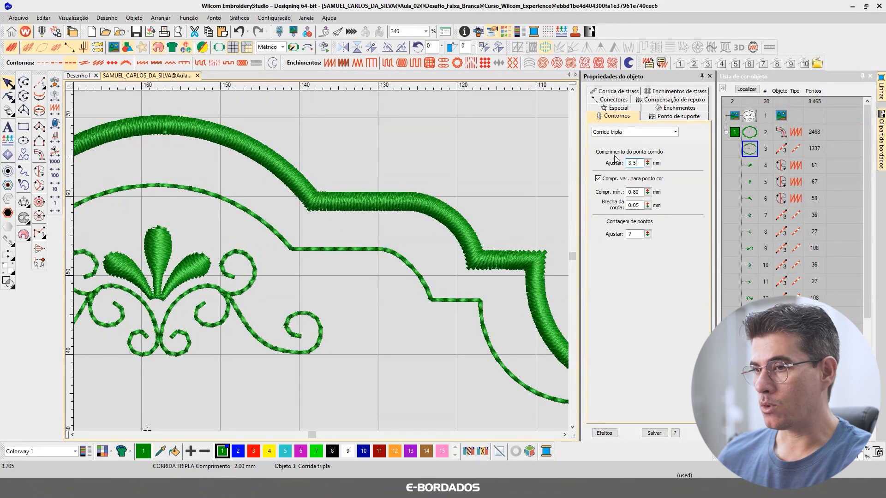
{"action": "key", "text": "Return"}
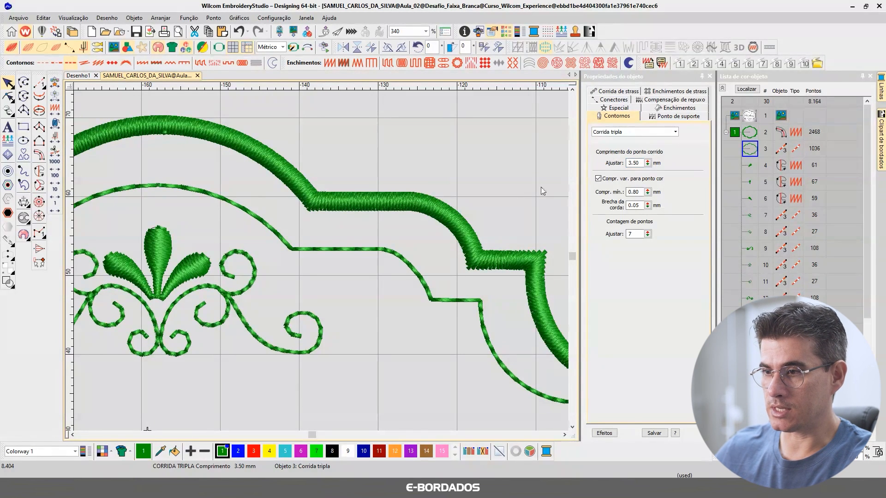
Step: Try to set the inner frame outline's minimum stitch length to 1 mm
{"action": "double_click", "coordinate": [633, 192]}
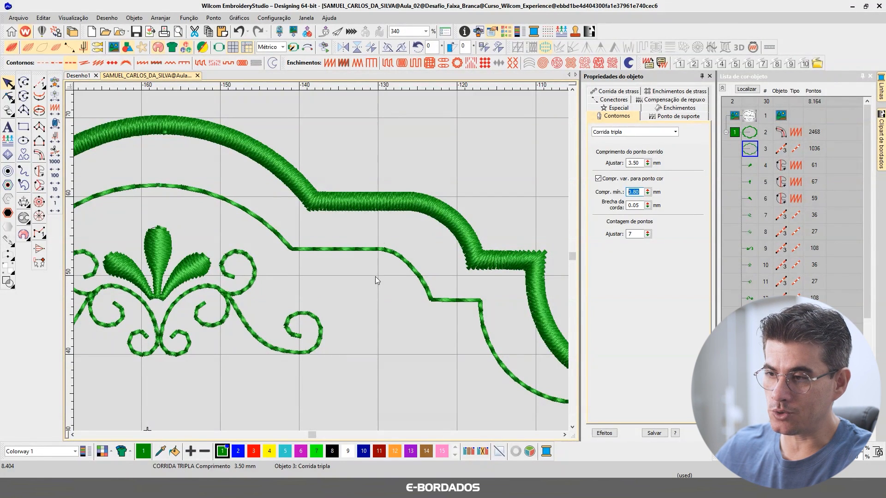
{"action": "type", "text": "1"}
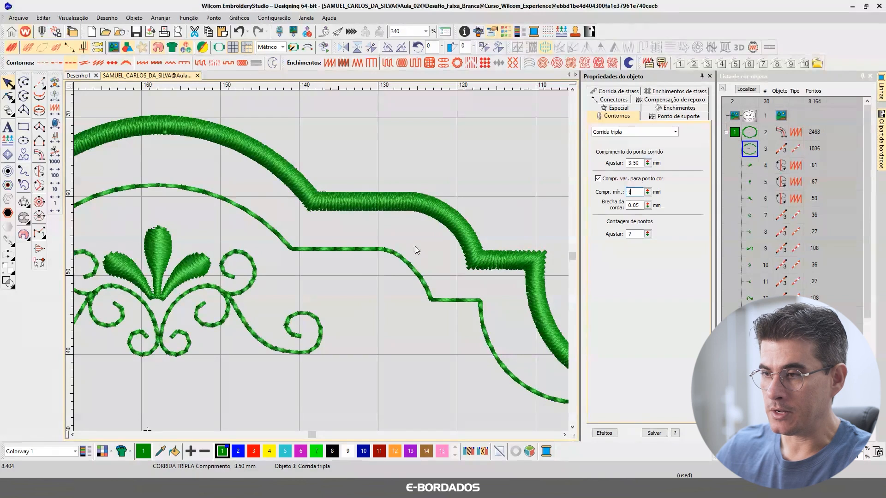
{"action": "left_click", "coordinate": [444, 164]}
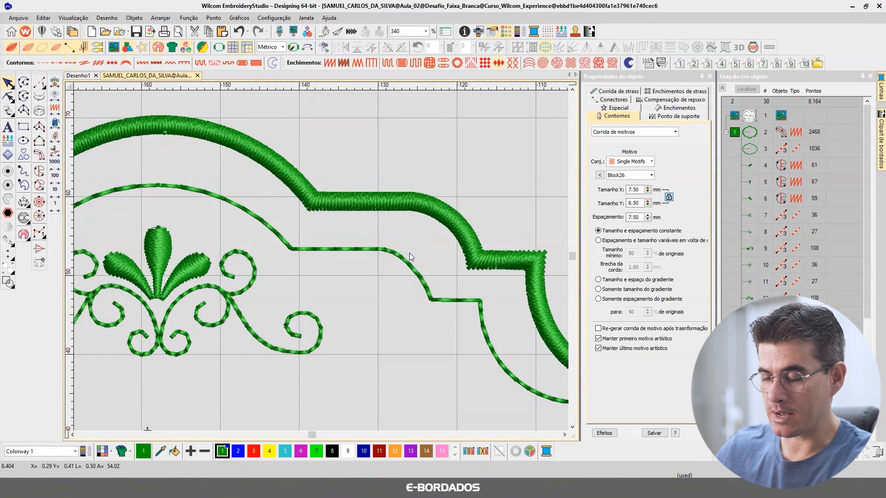
Step: Switch to the plain stitch view and measure one stitch on the straight part of the inner frame
{"action": "key", "text": "t"}
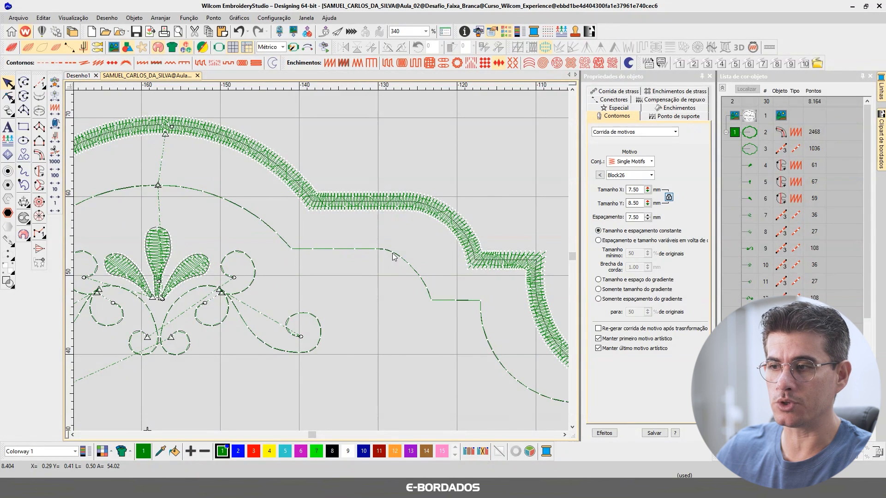
{"action": "scroll", "coordinate": [392, 257], "scroll_direction": "up", "scroll_amount": 2}
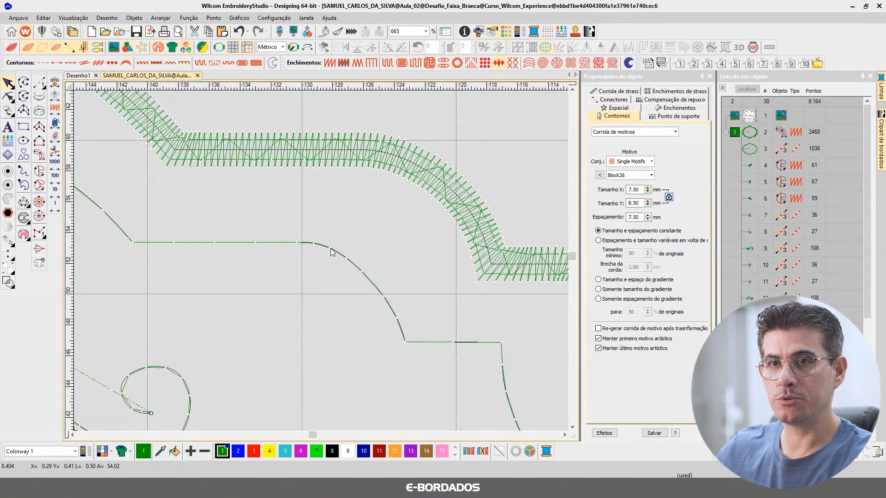
{"action": "left_click", "coordinate": [171, 245]}
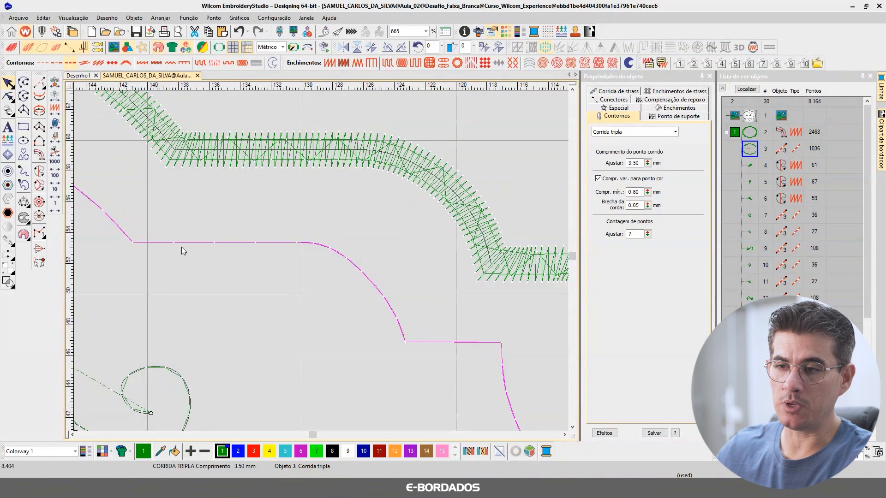
{"action": "key", "text": "Escape"}
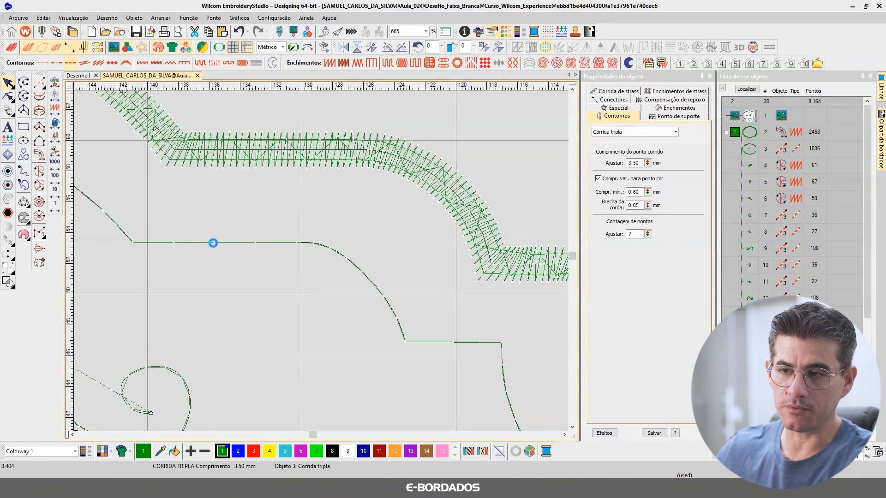
{"action": "key", "text": "m"}
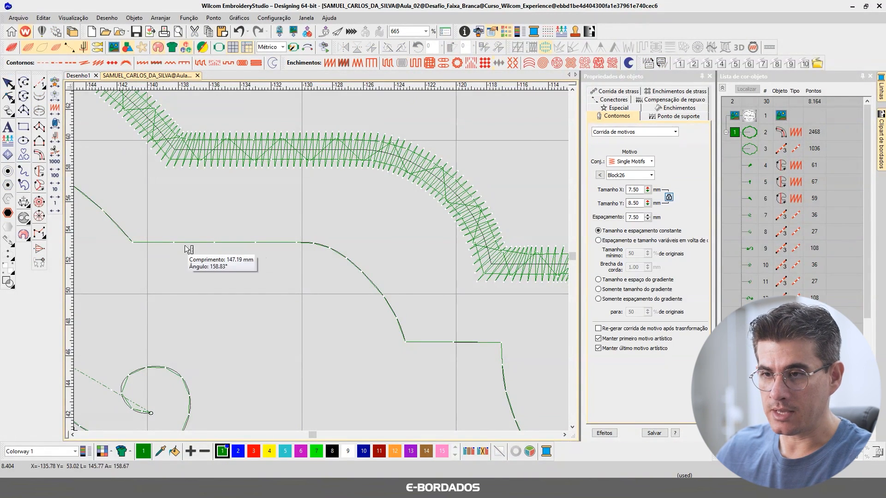
{"action": "left_click_drag", "start_coordinate": [175, 242], "coordinate": [214, 244]}
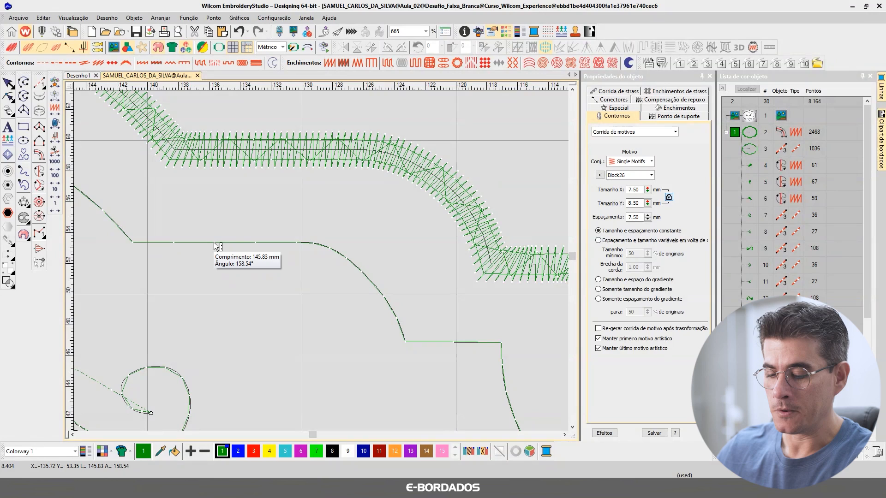
Step: Set the minimum stitch length of the inner frame outline to 2.5 mm
{"action": "left_click", "coordinate": [214, 242]}
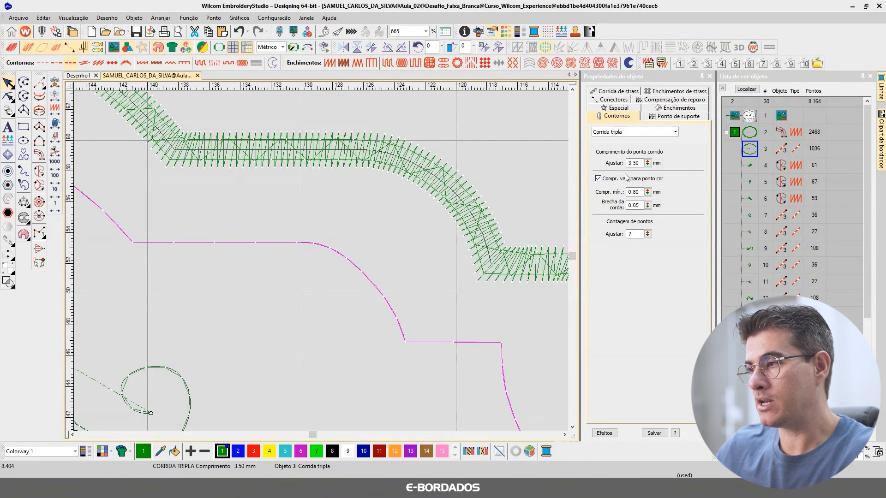
{"action": "left_click", "coordinate": [634, 191]}
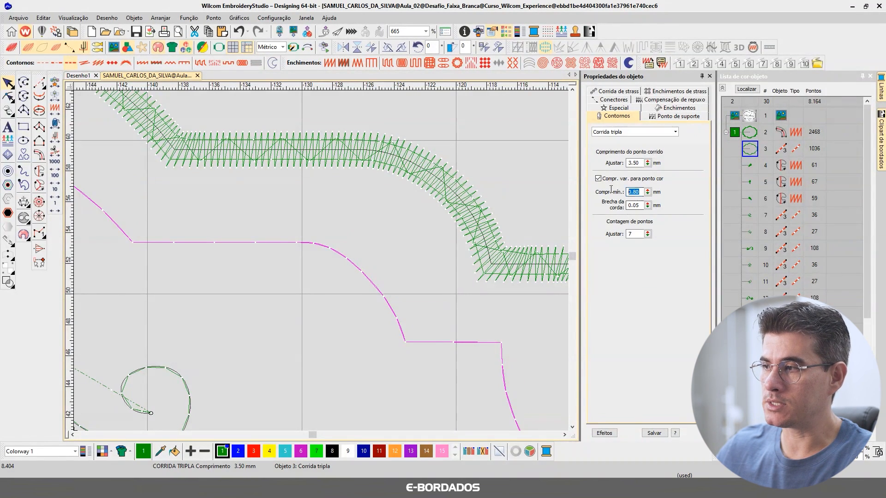
{"action": "type", "text": "2.5"}
{"action": "key", "text": "Return"}
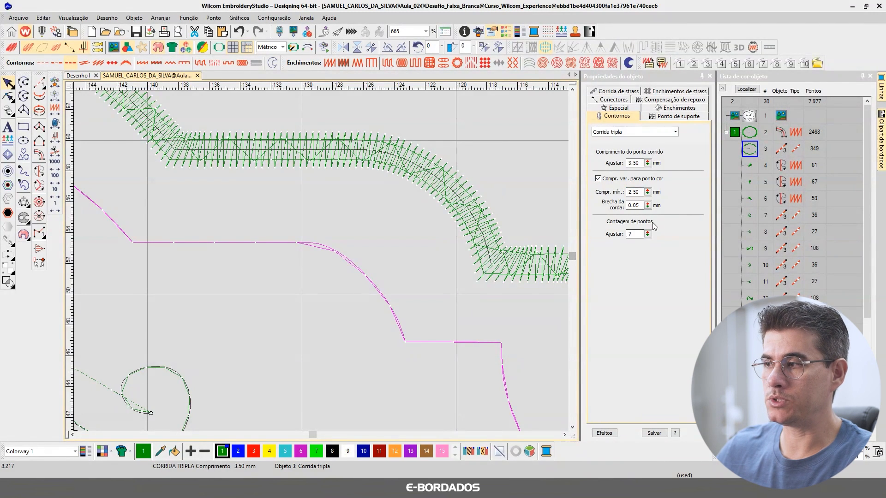
Step: Restore the realistic stitch view and examine the inner frame in the whole design and around the upper ornament
{"action": "key", "text": "t"}
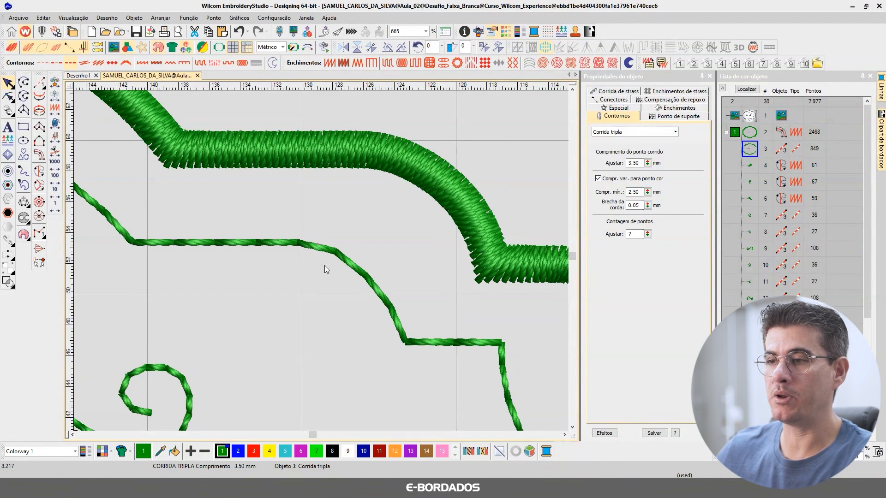
{"action": "scroll", "coordinate": [321, 261], "scroll_direction": "down", "scroll_amount": 6}
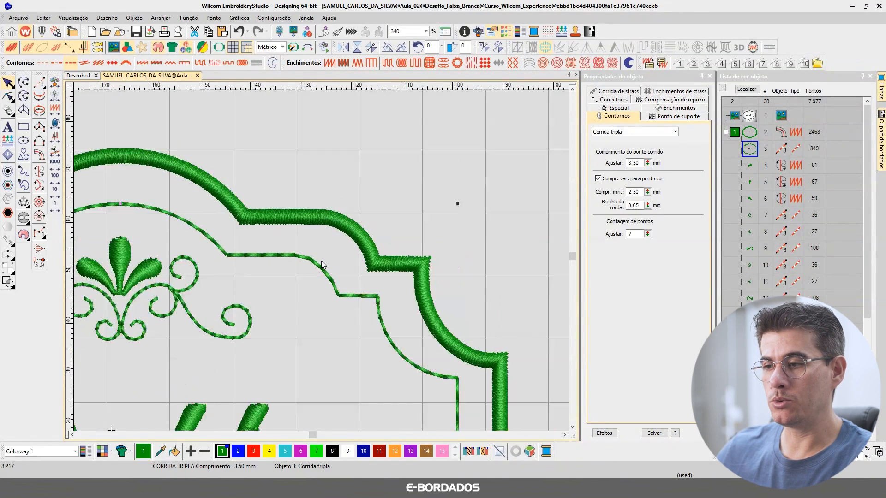
{"action": "key", "text": "0"}
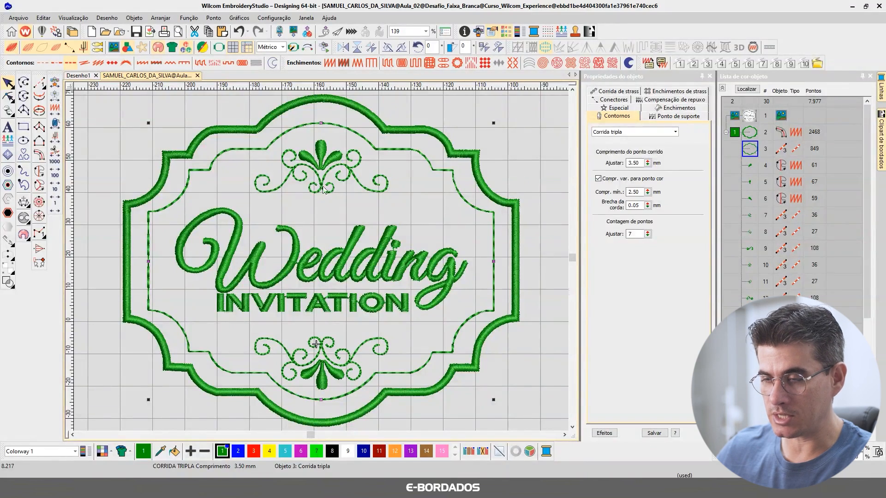
{"action": "key", "text": "b"}
{"action": "left_click_drag", "start_coordinate": [141, 116], "coordinate": [485, 196]}
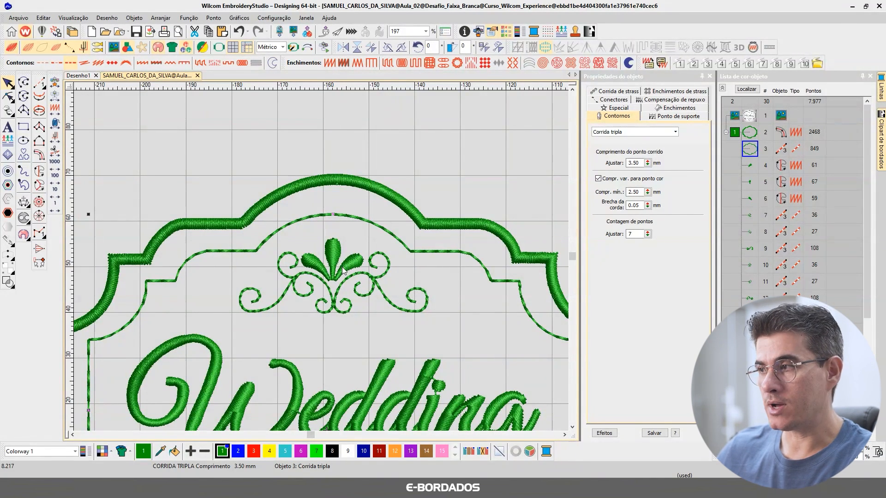
Step: Review the inner frame's stitch length and minimum length against its curves, deselect it and compare both stitch views
{"action": "left_click_drag", "start_coordinate": [636, 192], "coordinate": [645, 191]}
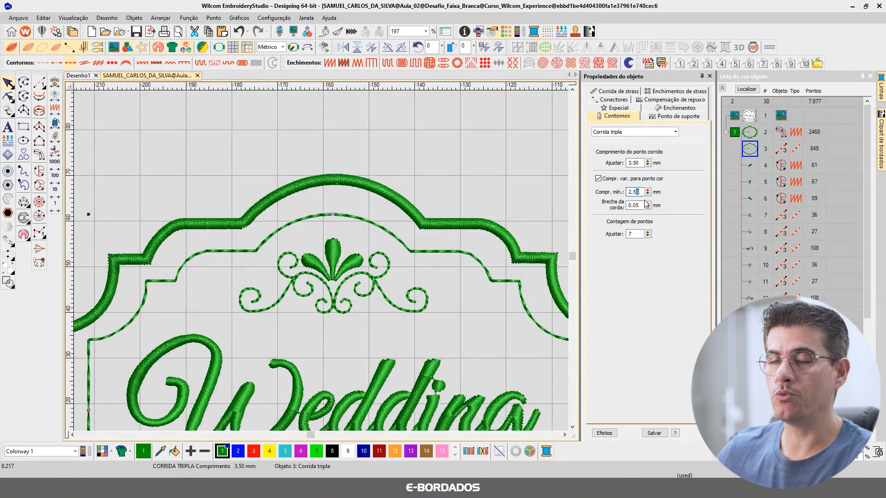
{"action": "left_click", "coordinate": [638, 195]}
{"action": "double_click", "coordinate": [634, 192]}
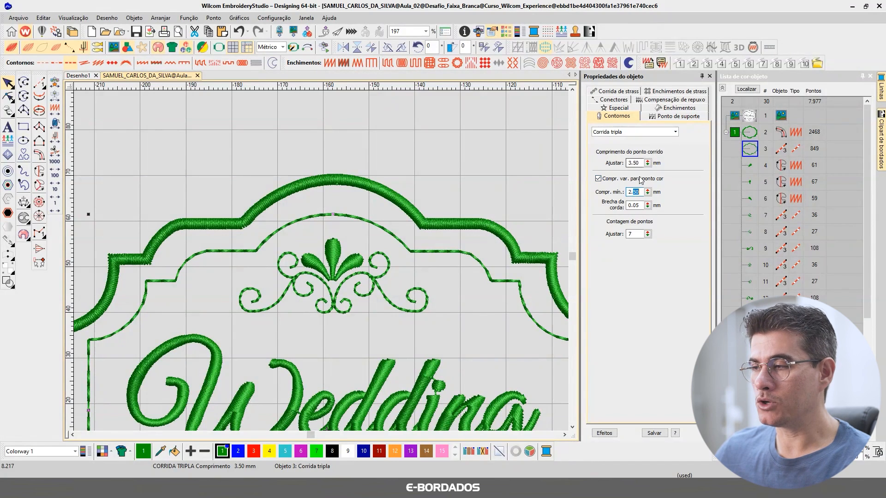
{"action": "left_click", "coordinate": [634, 191]}
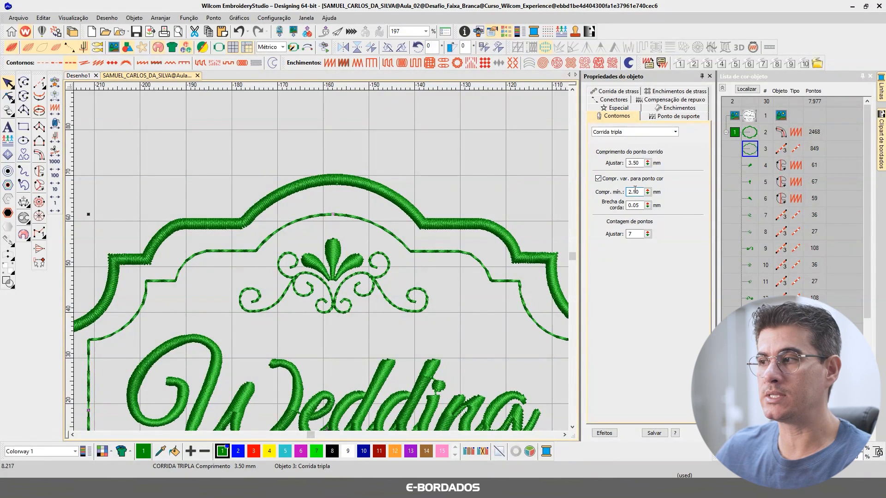
{"action": "double_click", "coordinate": [632, 163]}
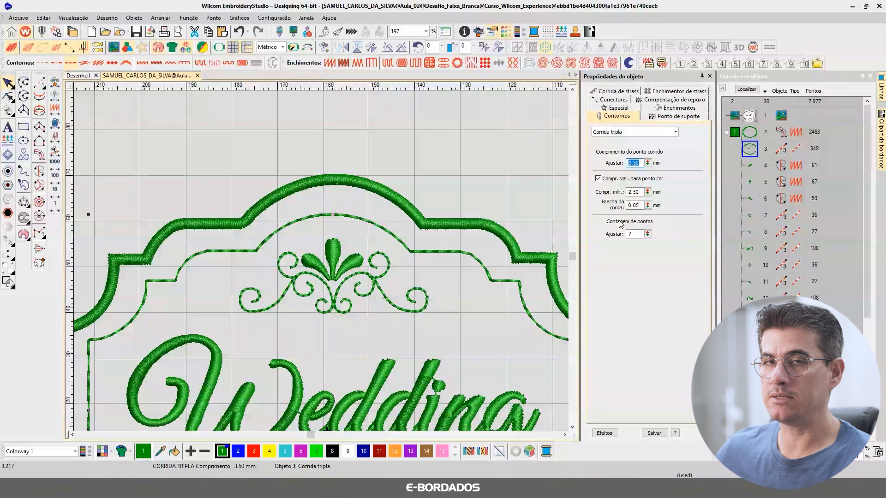
{"action": "double_click", "coordinate": [634, 192]}
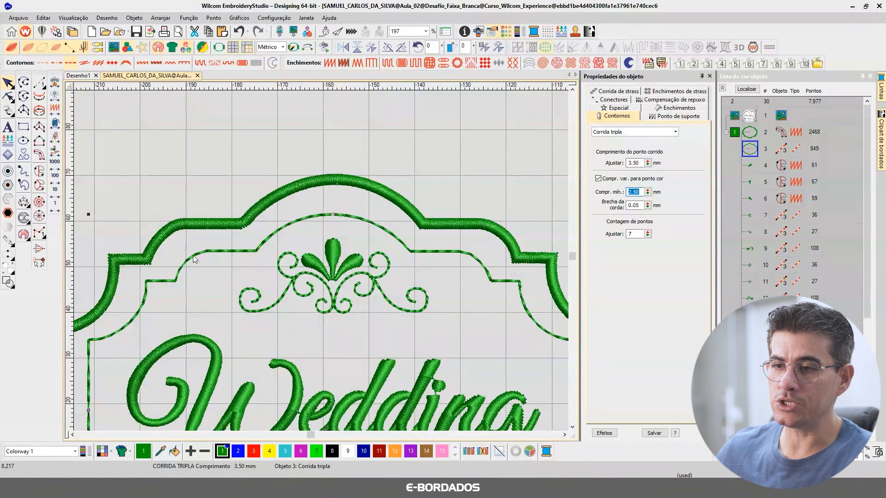
{"action": "scroll", "coordinate": [188, 265], "scroll_direction": "up", "scroll_amount": 1}
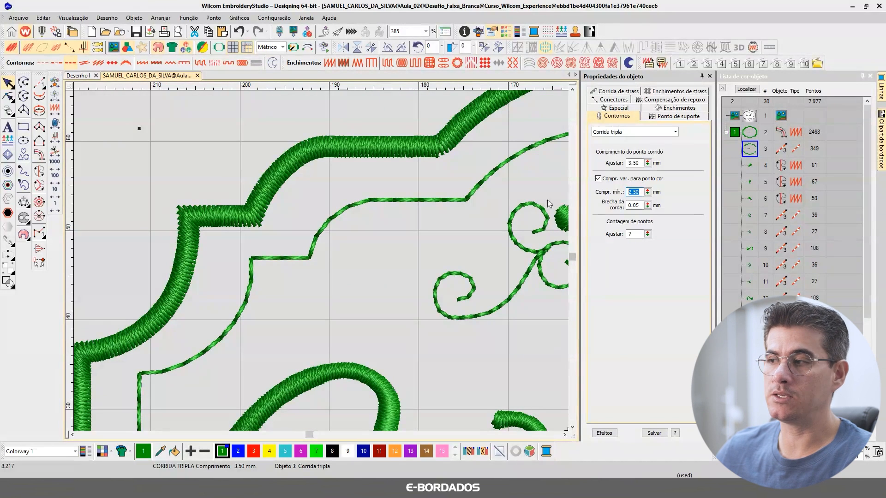
{"action": "left_click", "coordinate": [631, 192]}
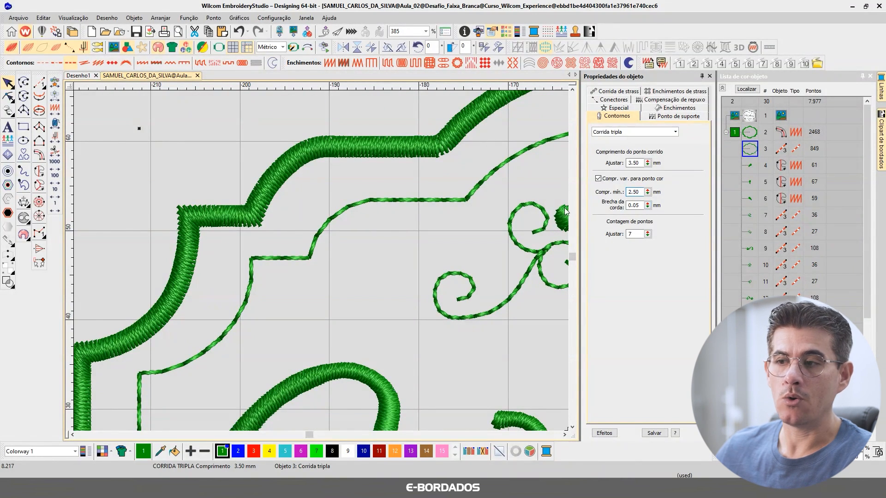
{"action": "scroll", "coordinate": [474, 240], "scroll_direction": "down", "scroll_amount": 1}
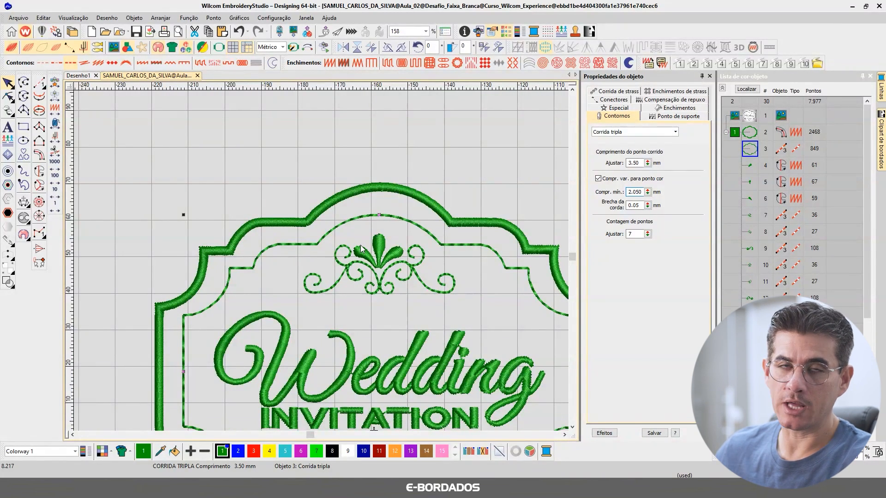
{"action": "scroll", "coordinate": [361, 250], "scroll_direction": "down", "scroll_amount": 1}
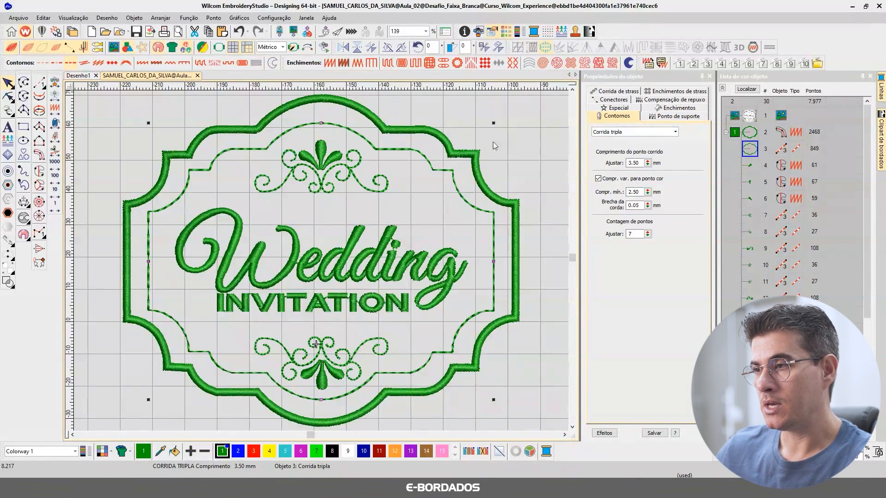
{"action": "left_click", "coordinate": [493, 142]}
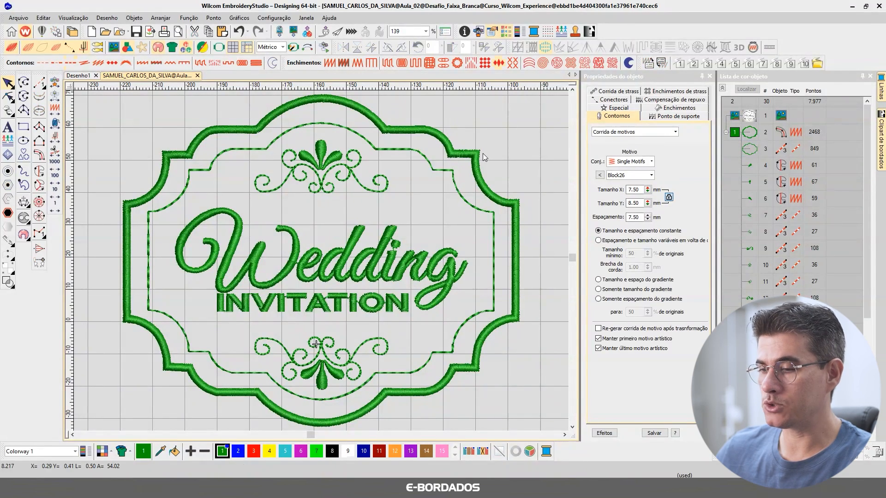
{"action": "key", "text": "t"}
{"action": "key", "text": "t"}
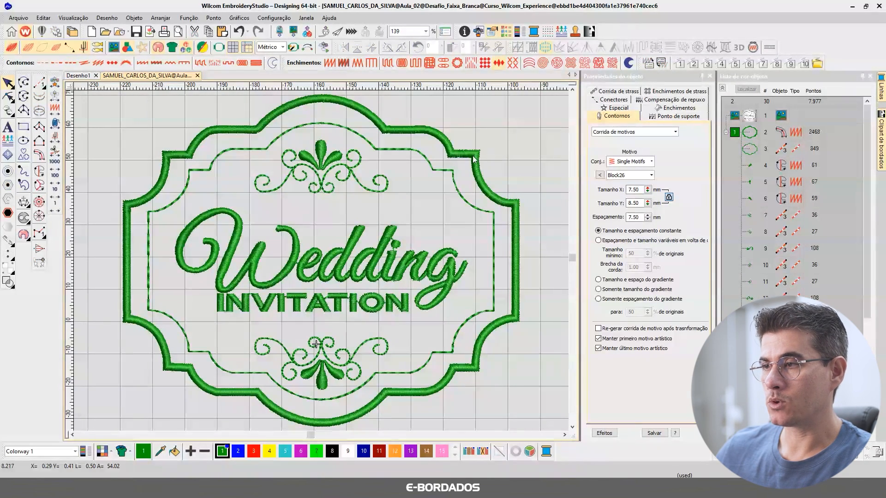
Step: Set the column width of the outer border to 3 mm
{"action": "left_click", "coordinate": [462, 154]}
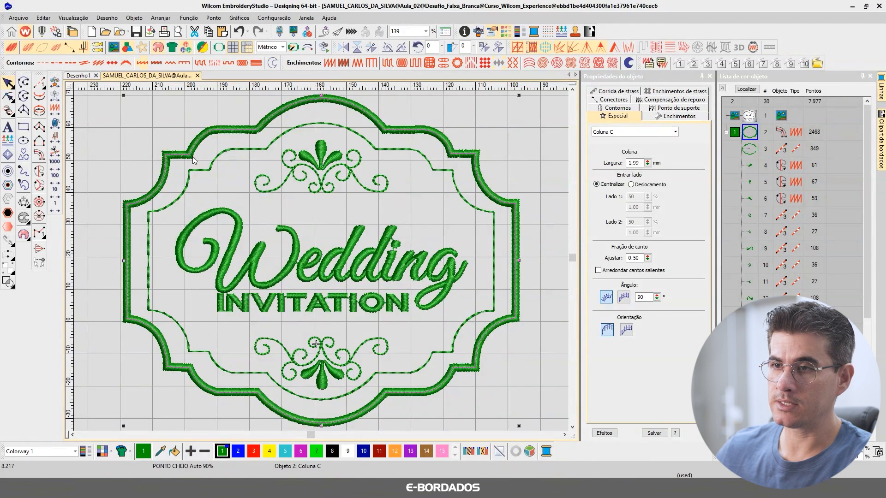
{"action": "left_click_drag", "start_coordinate": [639, 163], "coordinate": [607, 162]}
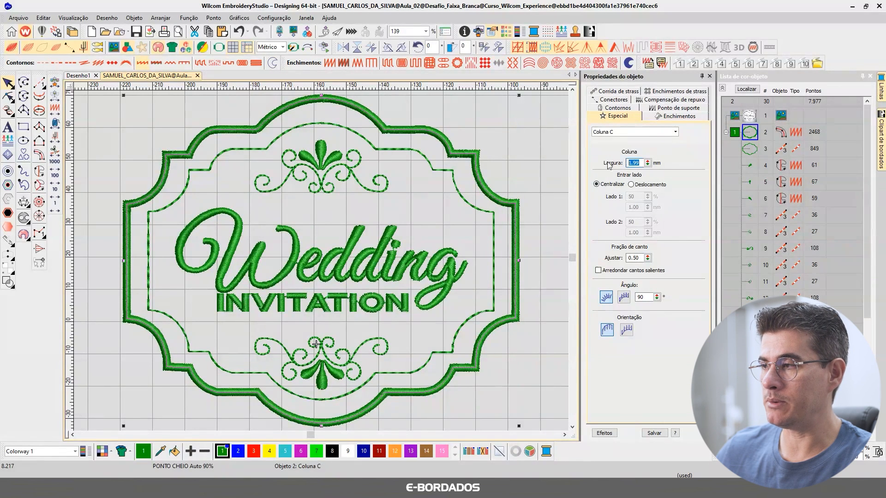
{"action": "type", "text": "3"}
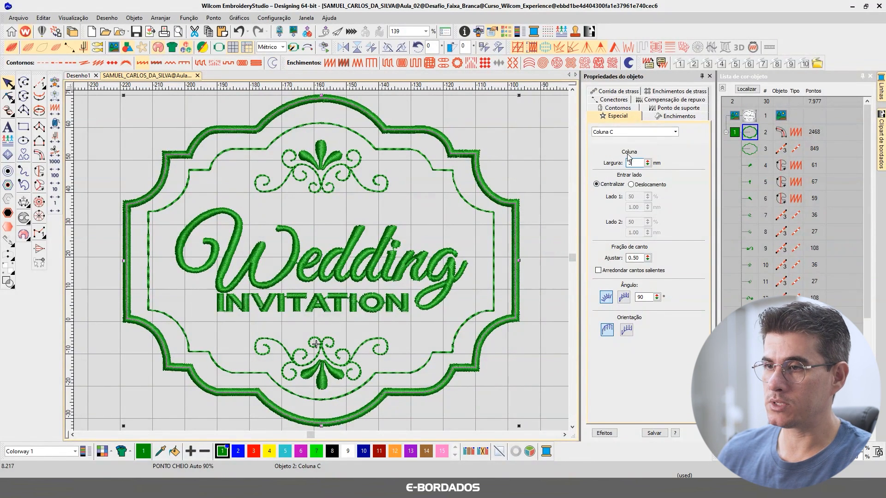
{"action": "key", "text": "Return"}
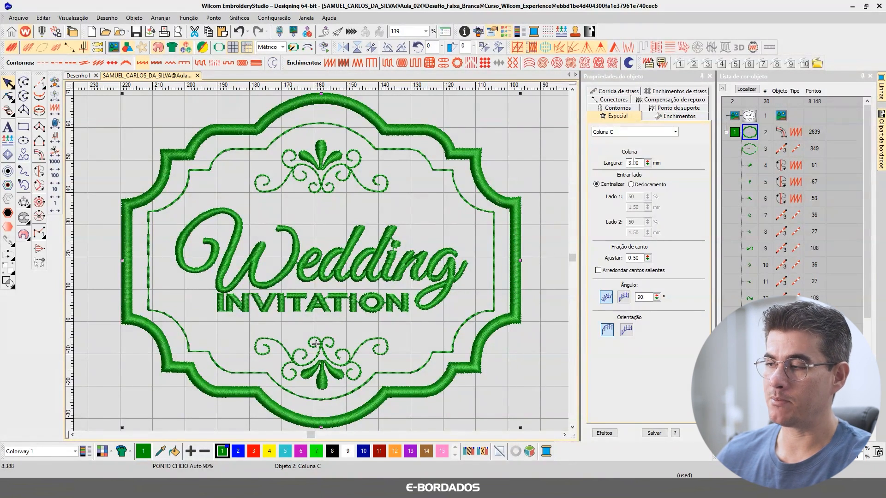
Step: Change the outer border's first underlay to zigzag, turn off its second underlay and deselect the border
{"action": "left_click", "coordinate": [675, 108]}
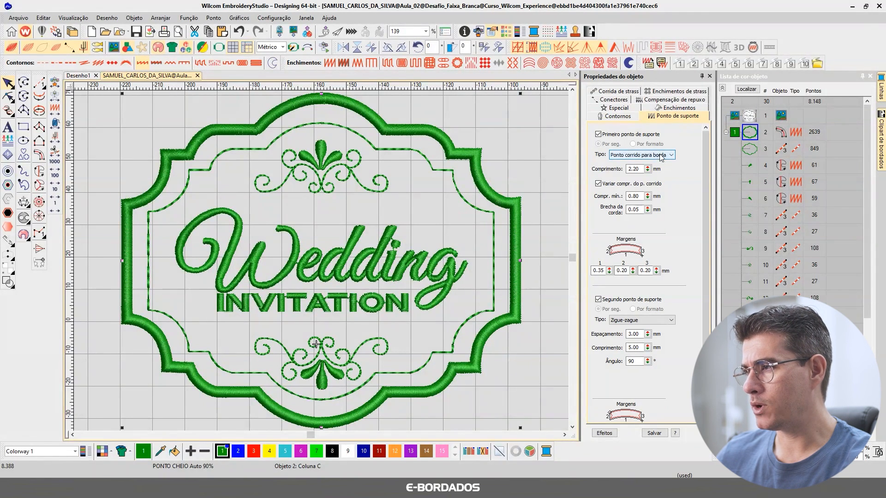
{"action": "left_click", "coordinate": [620, 157]}
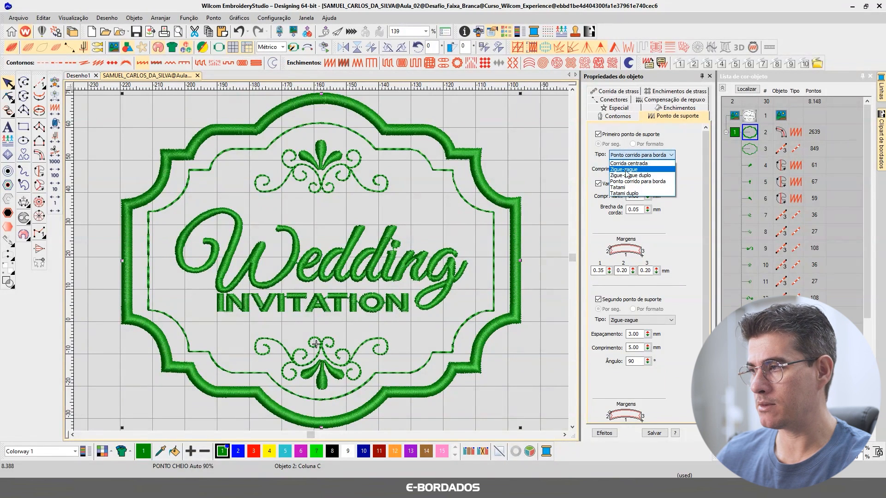
{"action": "left_click", "coordinate": [627, 170]}
{"action": "left_click", "coordinate": [598, 298]}
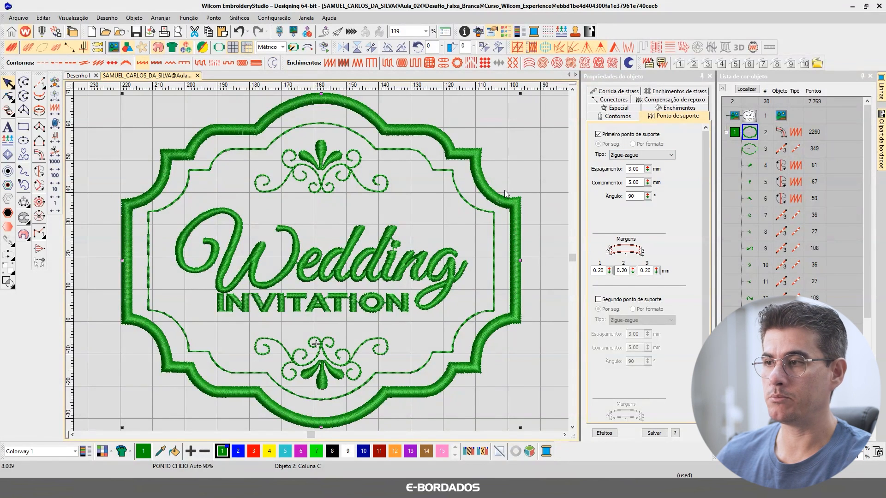
{"action": "left_click", "coordinate": [548, 185]}
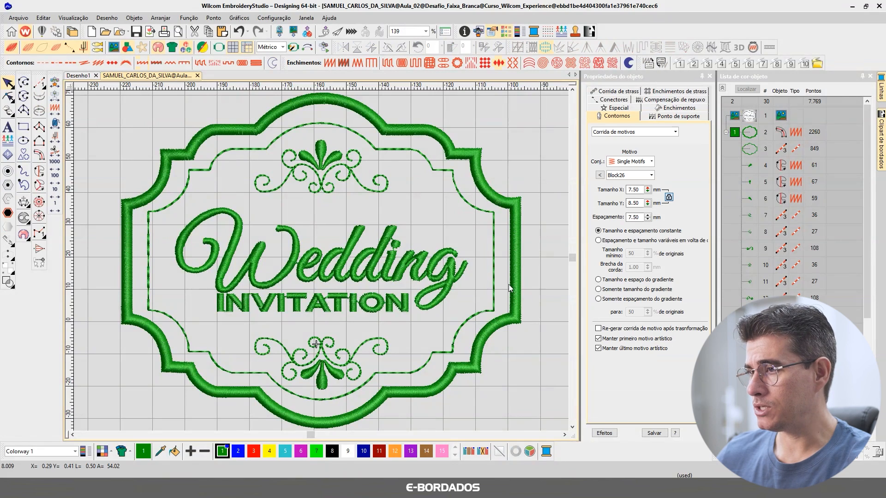
Step: Examine the satin fill settings of the "Wedding" lettering up close, including the stitch angles of the W
{"action": "key", "text": "z"}
{"action": "left_click_drag", "start_coordinate": [206, 193], "coordinate": [463, 309]}
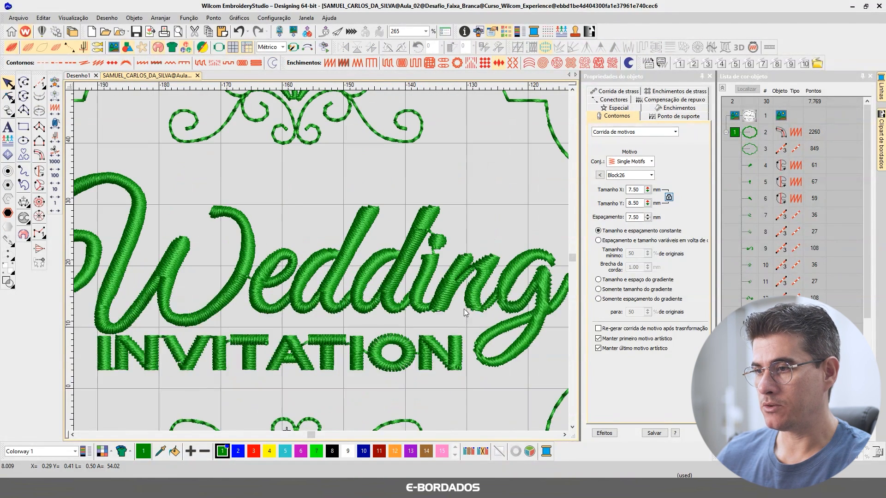
{"action": "left_click", "coordinate": [458, 289]}
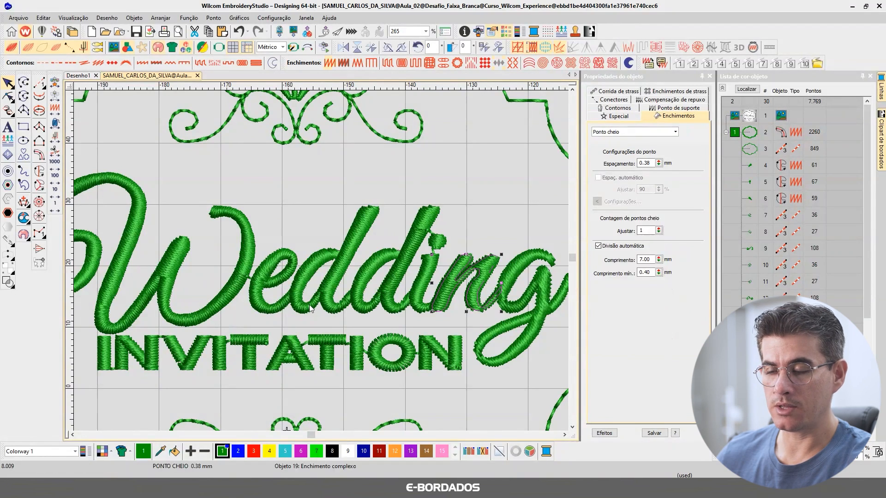
{"action": "left_click", "coordinate": [226, 301]}
{"action": "left_click", "coordinate": [73, 434]}
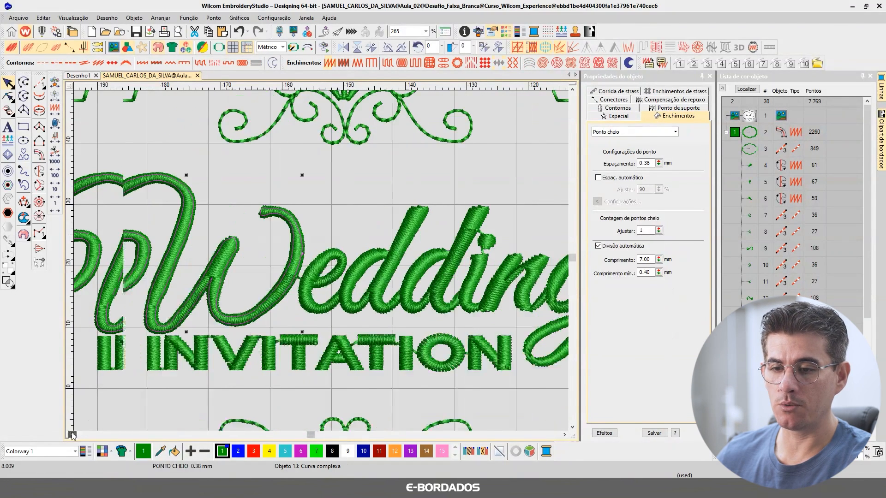
{"action": "left_click", "coordinate": [72, 435]}
{"action": "left_click", "coordinate": [23, 202]}
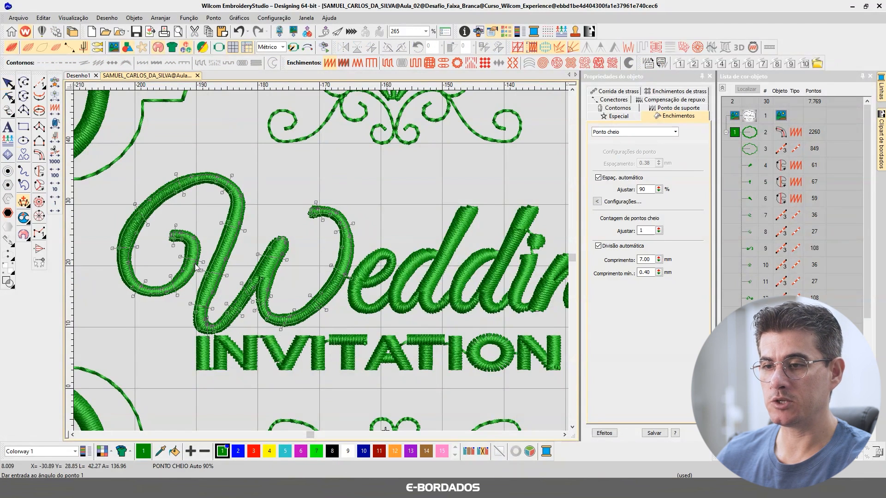
{"action": "left_click", "coordinate": [9, 82]}
{"action": "scroll", "coordinate": [281, 275], "scroll_direction": "up", "scroll_amount": 2}
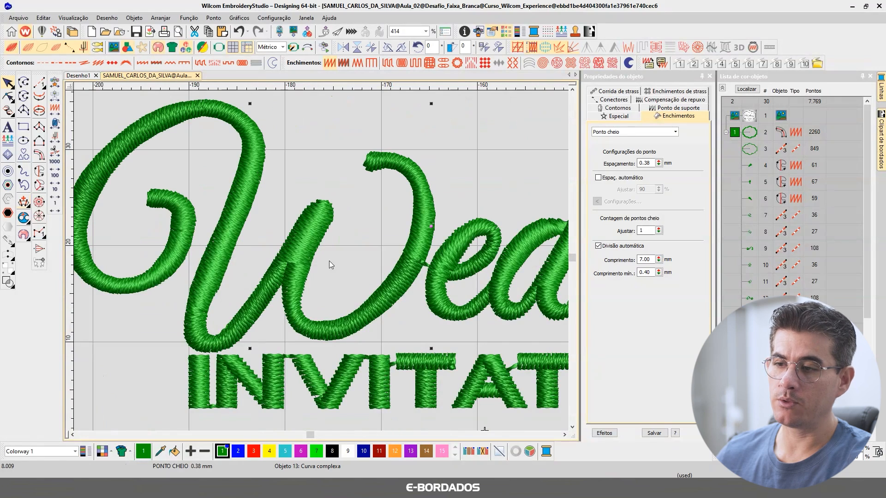
{"action": "left_click", "coordinate": [72, 435]}
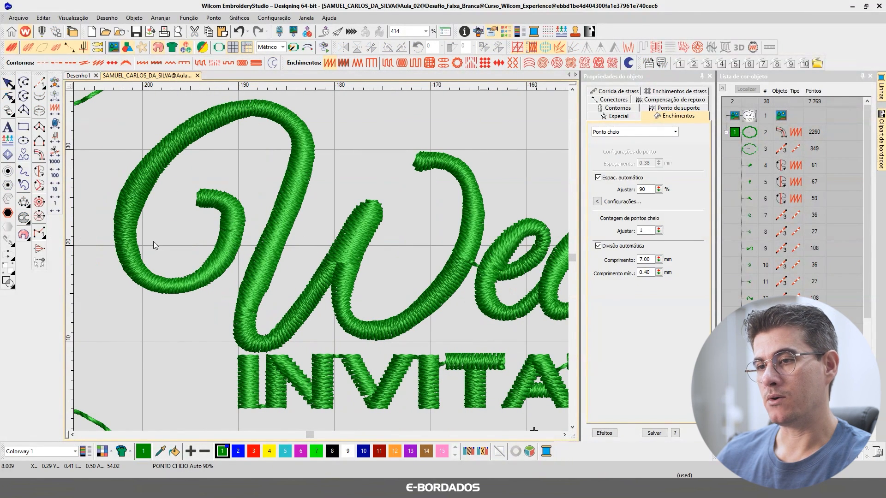
Step: Check the satin spacing of the W, e and first d in "Wedding" and inspect the d's outline points where its strokes meet
{"action": "left_click", "coordinate": [372, 211]}
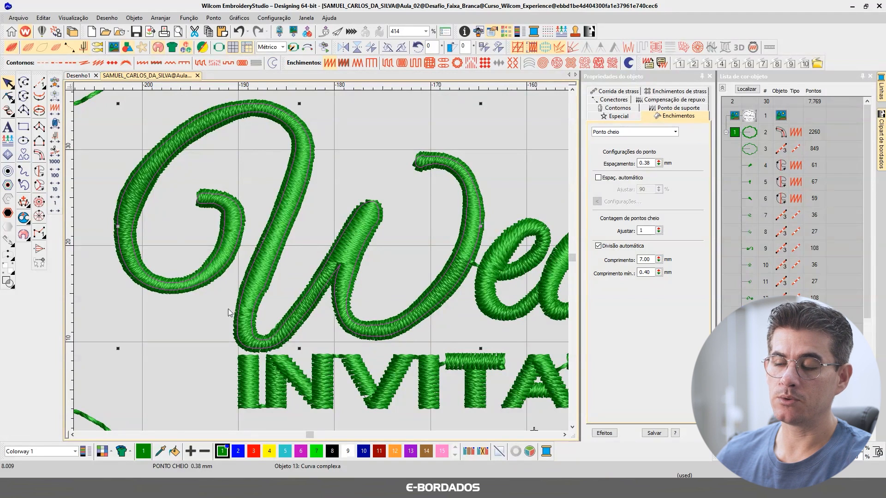
{"action": "left_click", "coordinate": [564, 435]}
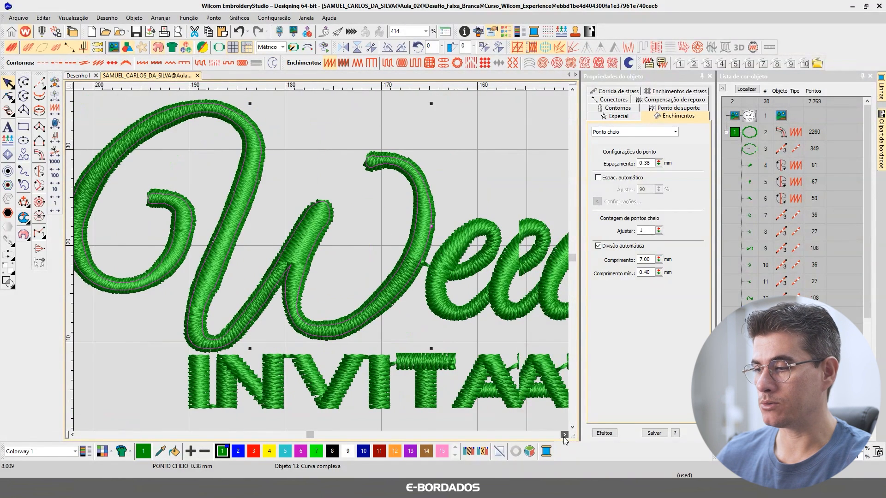
{"action": "left_click", "coordinate": [435, 302]}
{"action": "left_click", "coordinate": [565, 434]}
{"action": "left_click", "coordinate": [565, 434]}
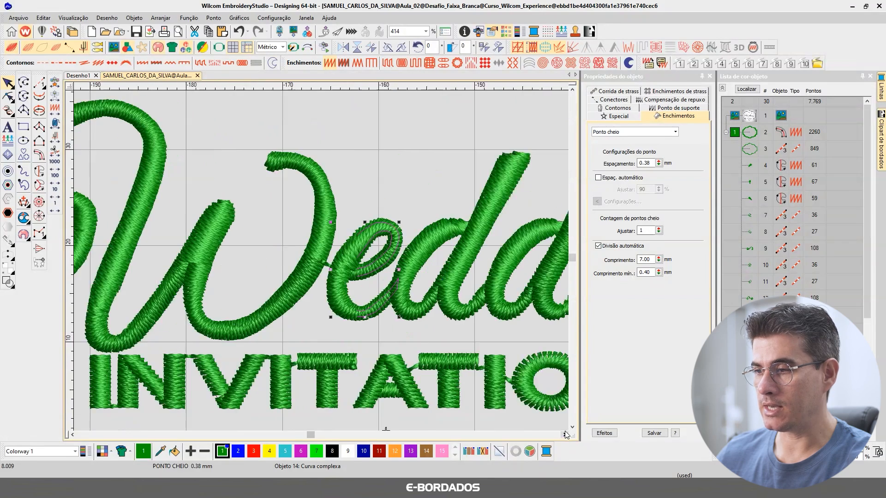
{"action": "left_click", "coordinate": [565, 434]}
{"action": "left_click", "coordinate": [746, 89]}
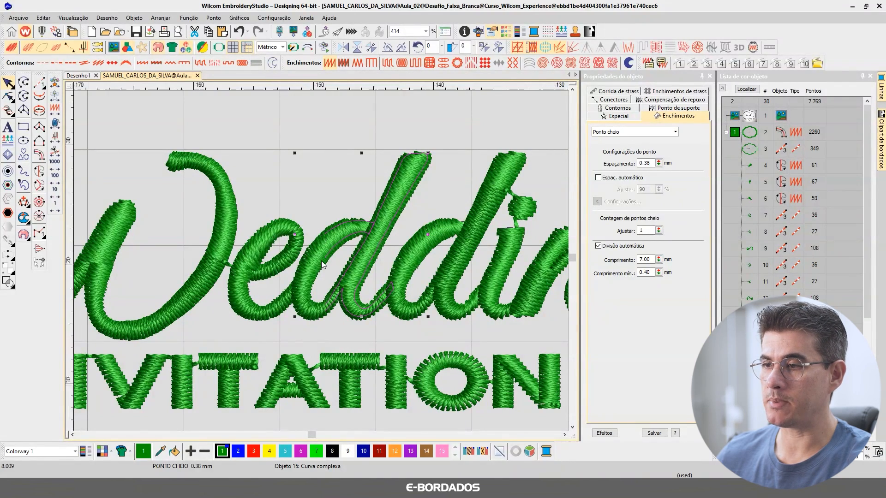
{"action": "scroll", "coordinate": [321, 261], "scroll_direction": "up", "scroll_amount": 2}
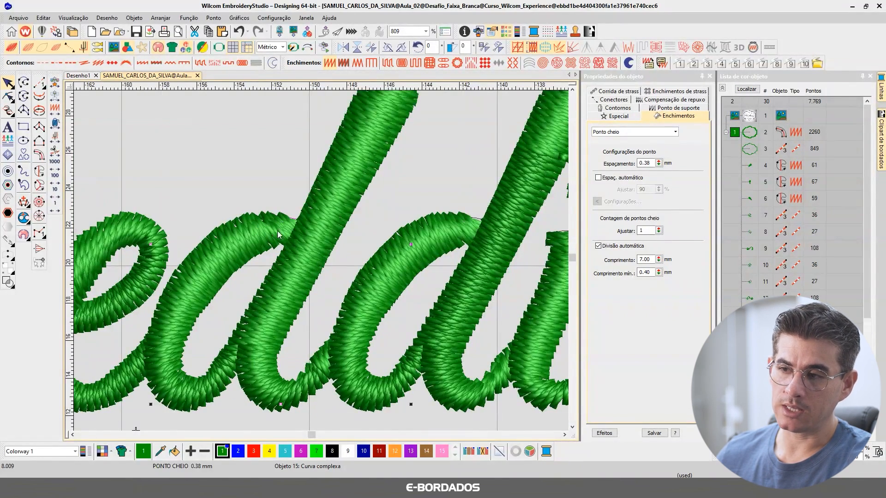
{"action": "left_click", "coordinate": [8, 97]}
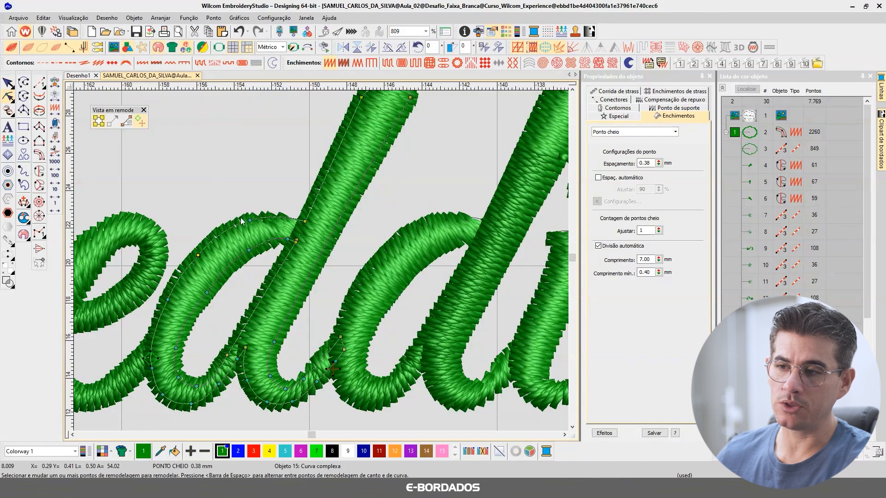
{"action": "left_click", "coordinate": [8, 83]}
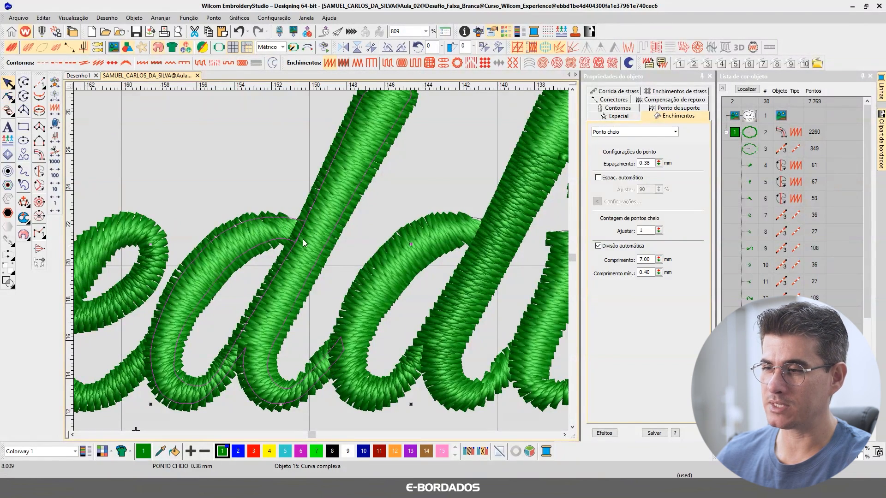
{"action": "scroll", "coordinate": [311, 242], "scroll_direction": "down", "scroll_amount": 1}
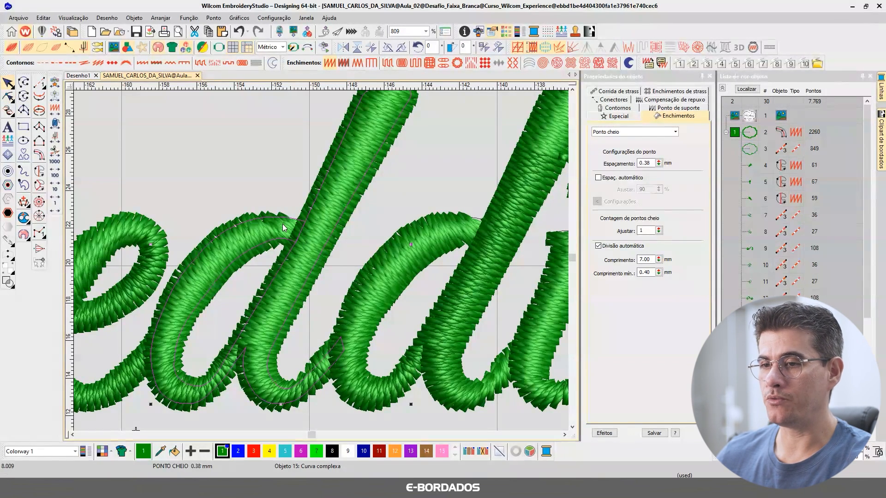
{"action": "key", "text": "Escape"}
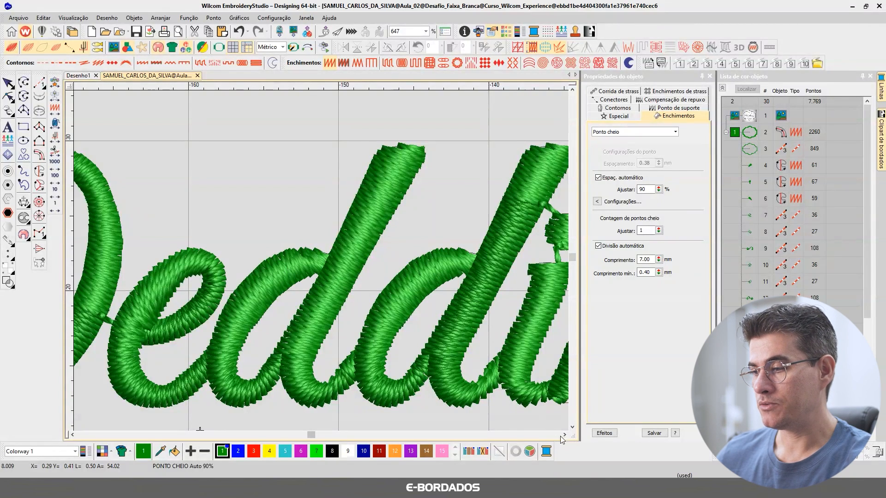
Step: Inspect the final g of "Wedding", checking its satin spacing, stitch angles and outline points around the tail loop
{"action": "left_click_drag", "start_coordinate": [565, 434], "coordinate": [565, 434]}
{"action": "scroll", "coordinate": [436, 258], "scroll_direction": "down", "scroll_amount": 4}
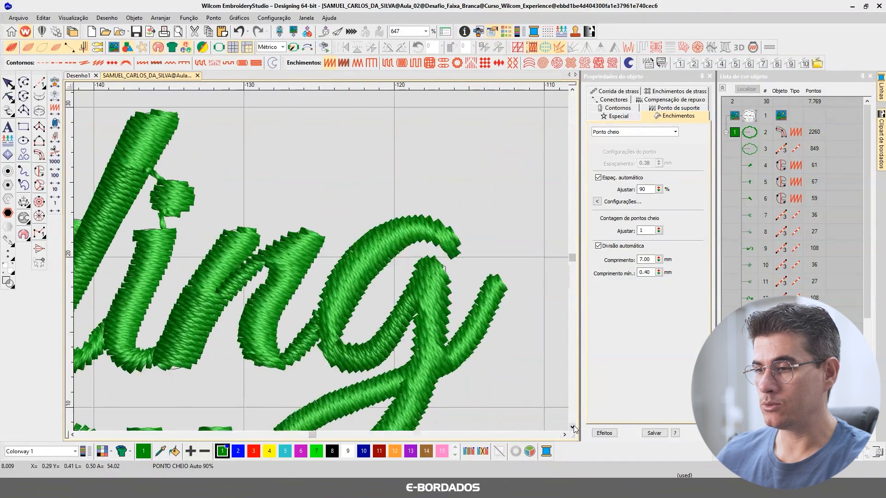
{"action": "left_click", "coordinate": [436, 259]}
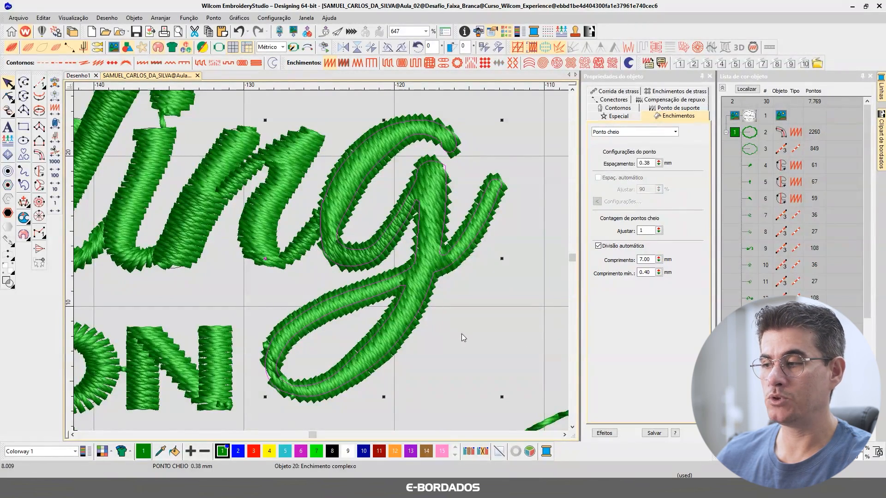
{"action": "left_click", "coordinate": [746, 89]}
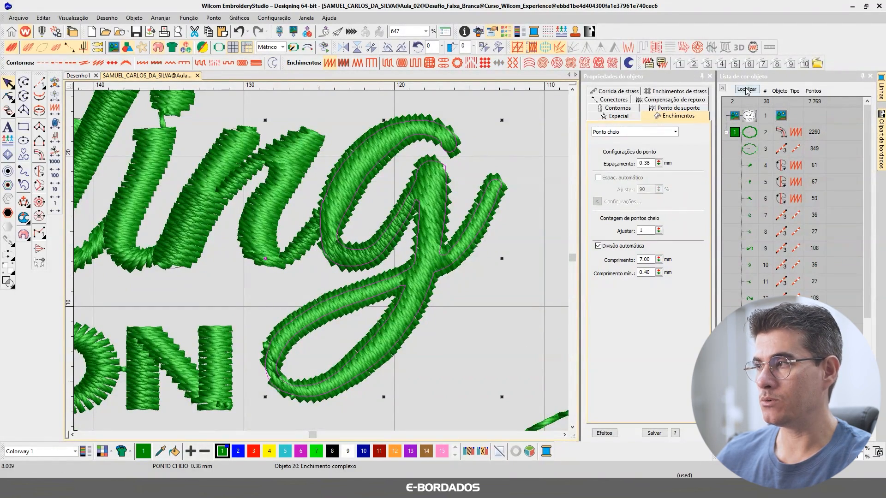
{"action": "left_click", "coordinate": [546, 199]}
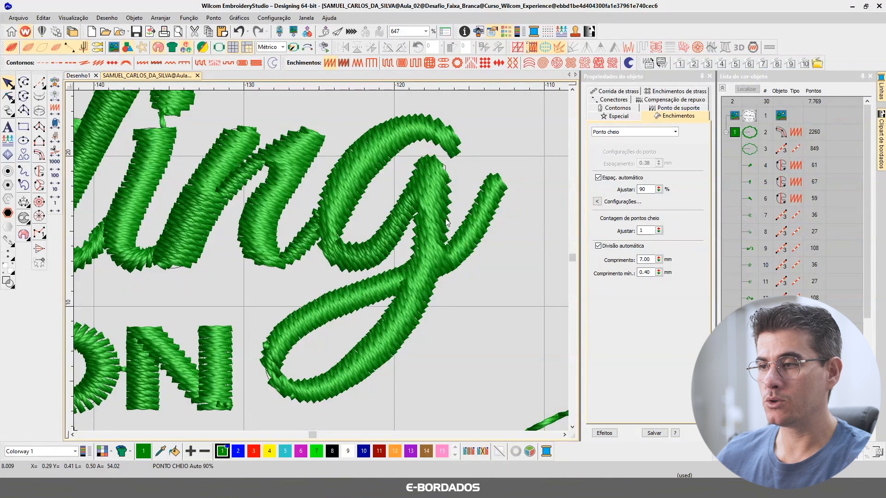
{"action": "left_click", "coordinate": [283, 320]}
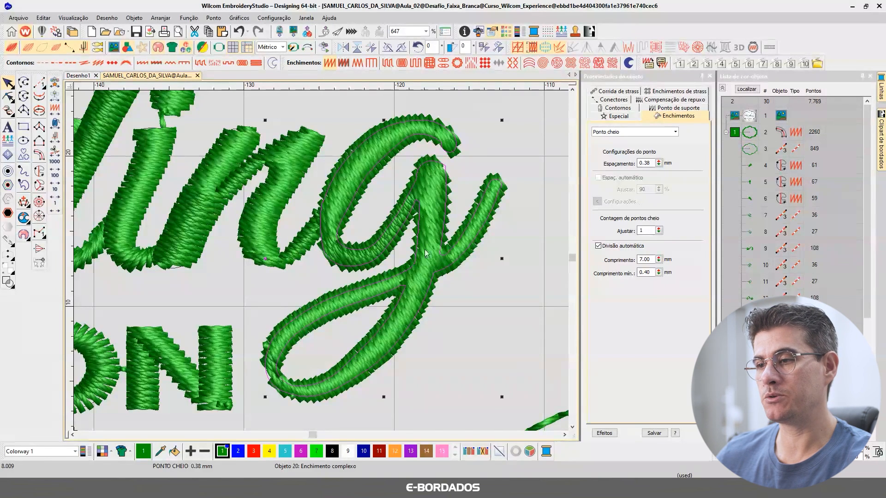
{"action": "left_click", "coordinate": [23, 201]}
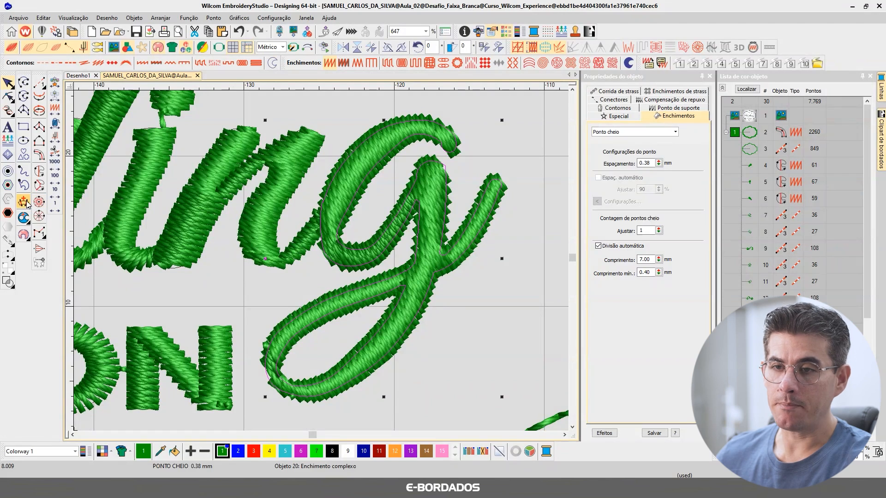
{"action": "left_click", "coordinate": [310, 350]}
{"action": "left_click", "coordinate": [365, 328]}
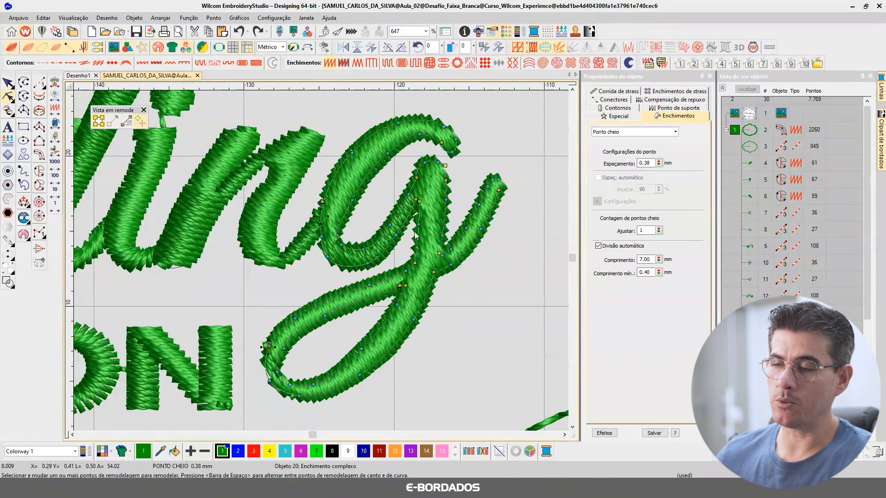
{"action": "left_click", "coordinate": [8, 83]}
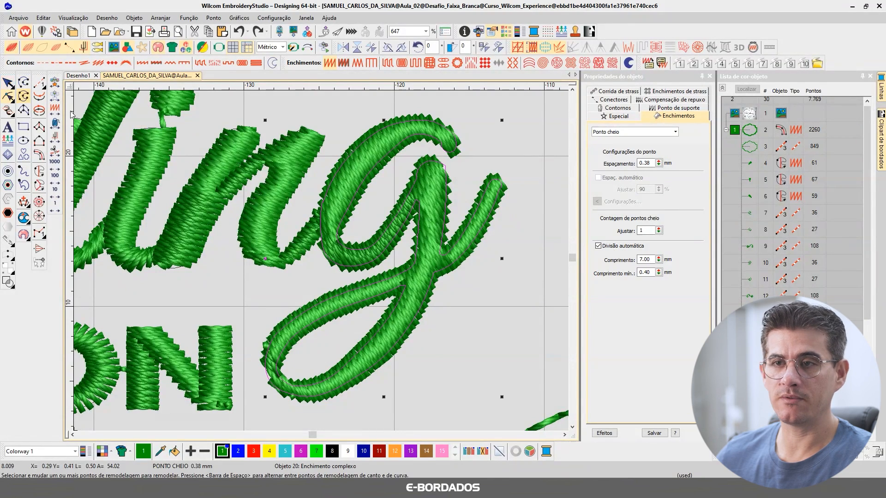
Step: Deselect the g, show the whole design and collapse the color-object list to its color groups
{"action": "left_click", "coordinate": [535, 213]}
{"action": "key", "text": "0"}
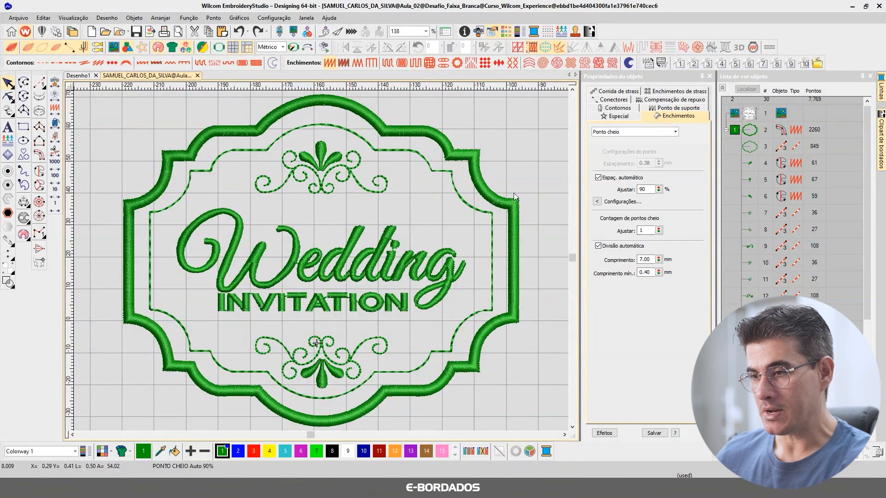
{"action": "left_click", "coordinate": [722, 87]}
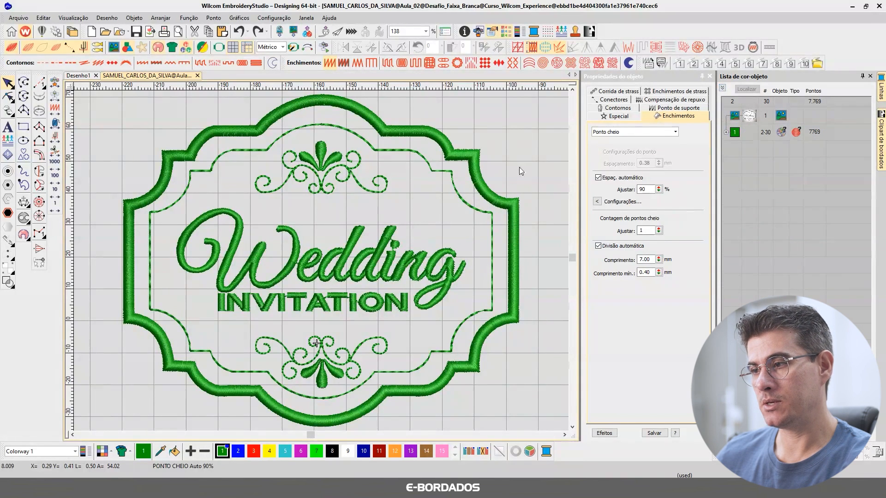